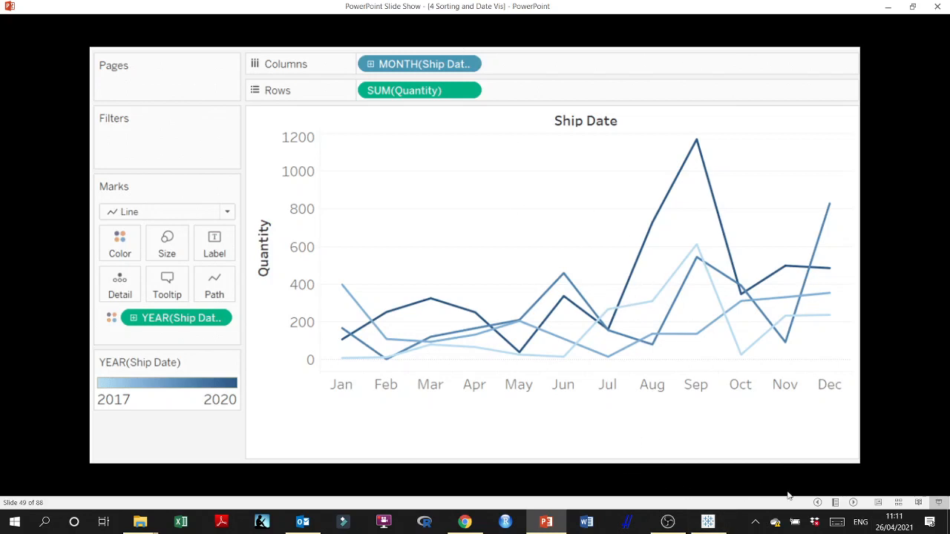
Switch to Tableau and set the data type of the Ship Date field to Date
click(708, 522)
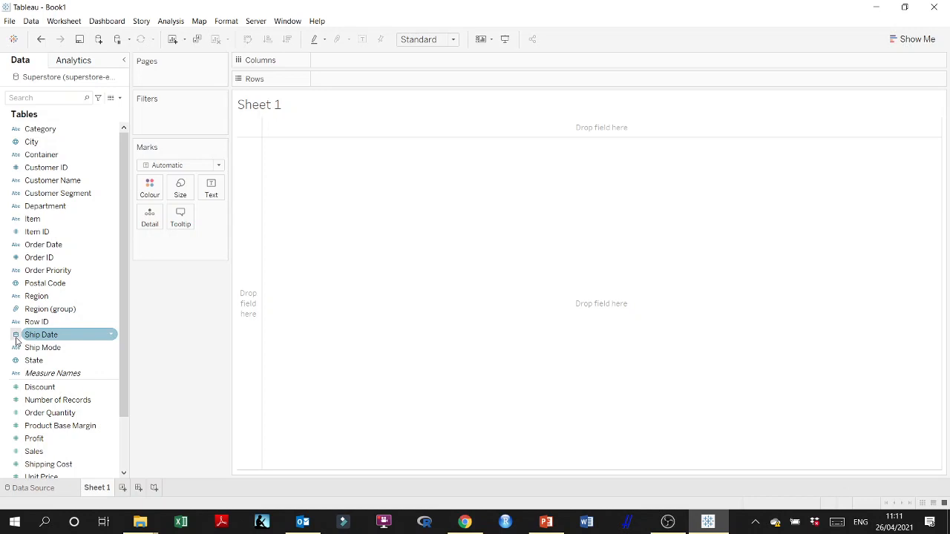
click(16, 337)
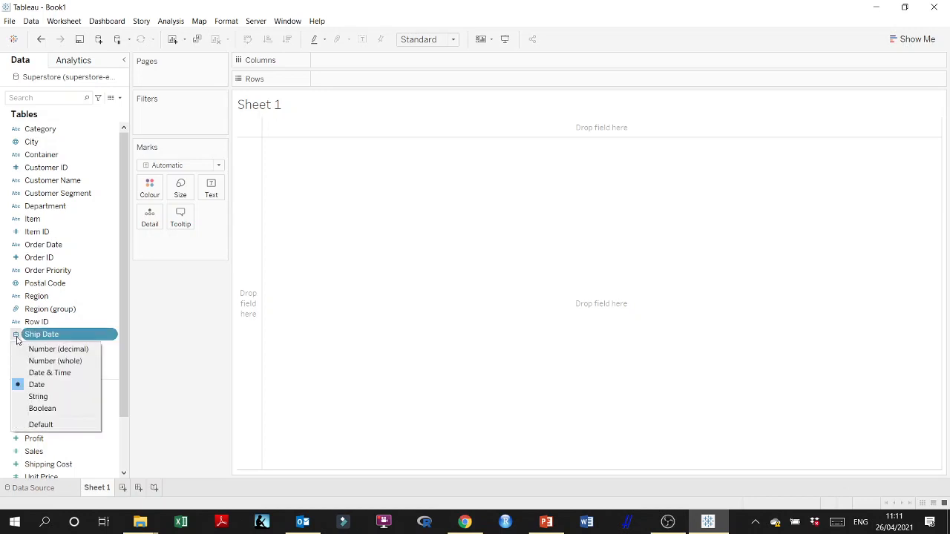
click(38, 385)
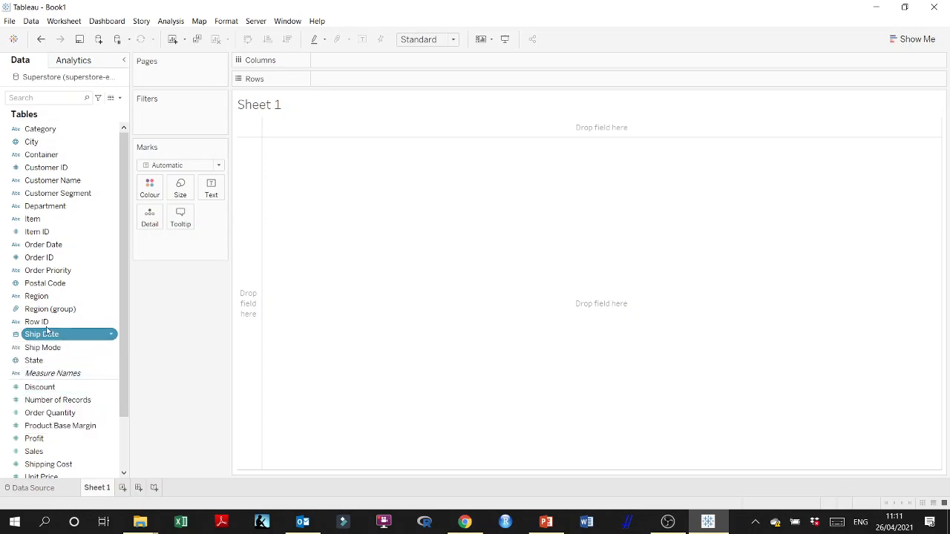
Plot the sum of Order Quantity against Ship Date on columns, broken down by year and month without the quarter level
double_click(59, 414)
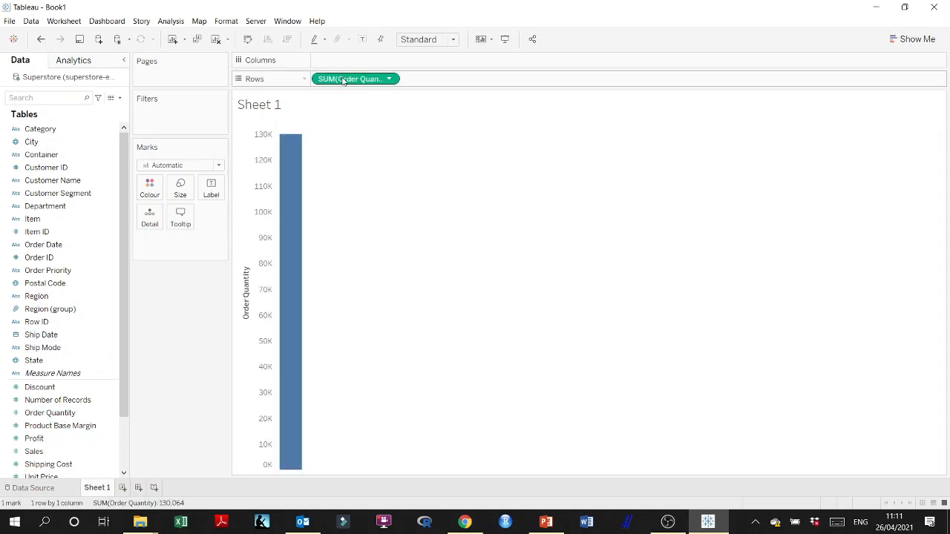
double_click(43, 335)
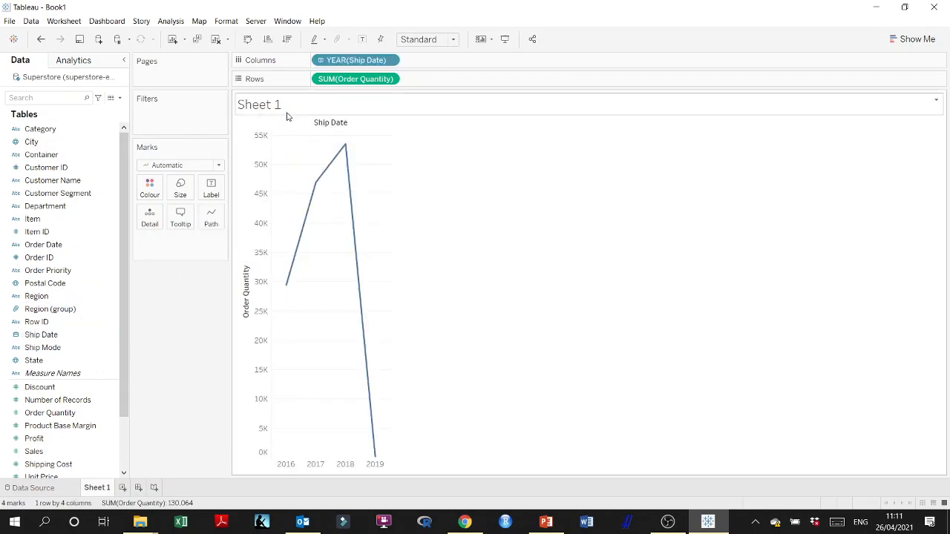
click(321, 61)
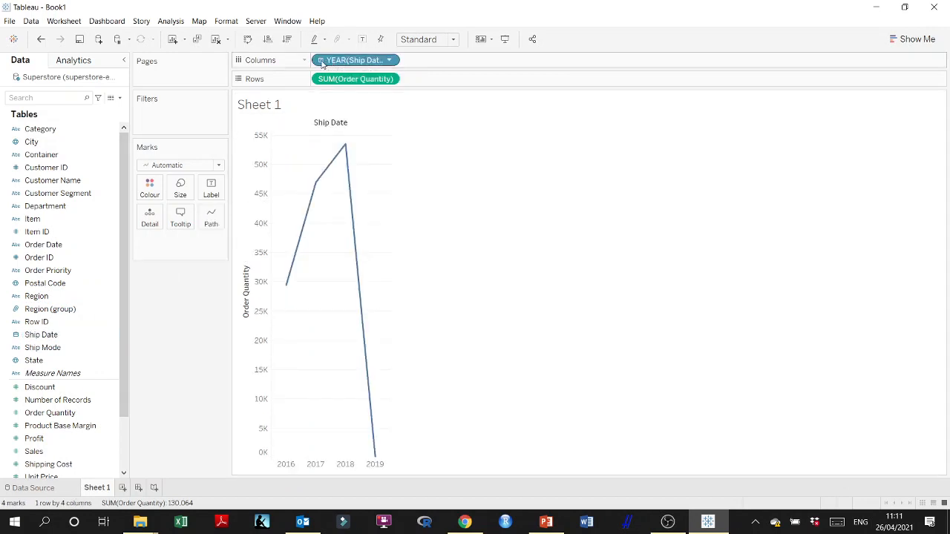
click(409, 61)
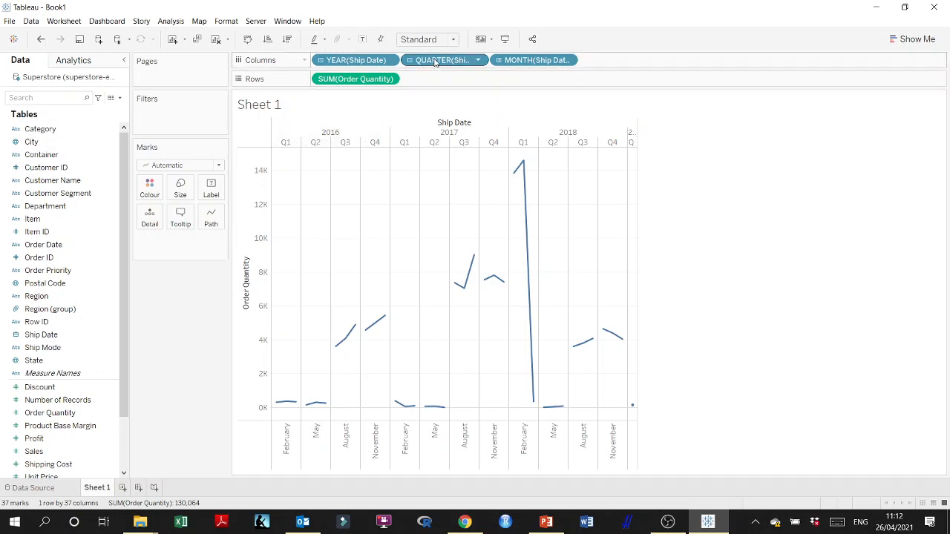
drag(436, 61, 846, 242)
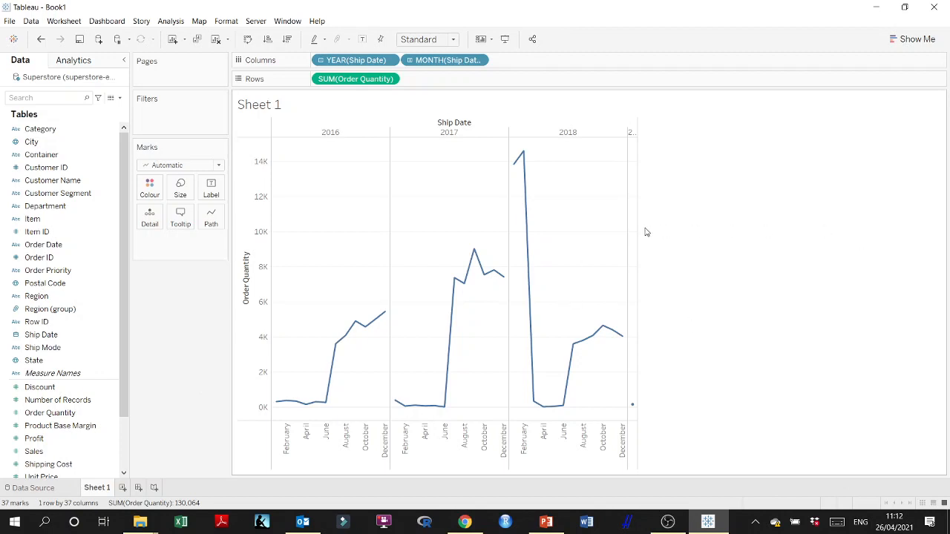
drag(726, 224, 828, 227)
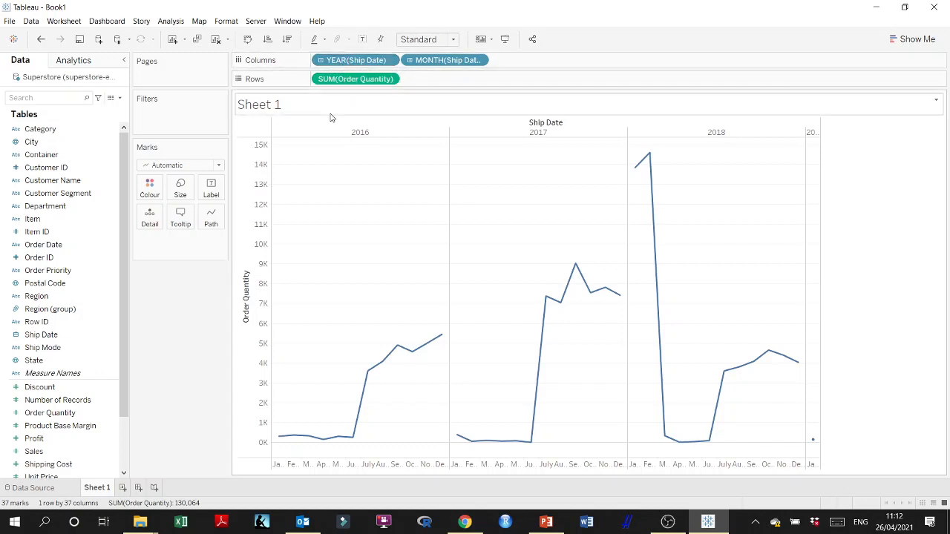
Move the year of Ship Date to rows ahead of Order Quantity and widen the monthly chart until full month names fit
drag(339, 60, 325, 80)
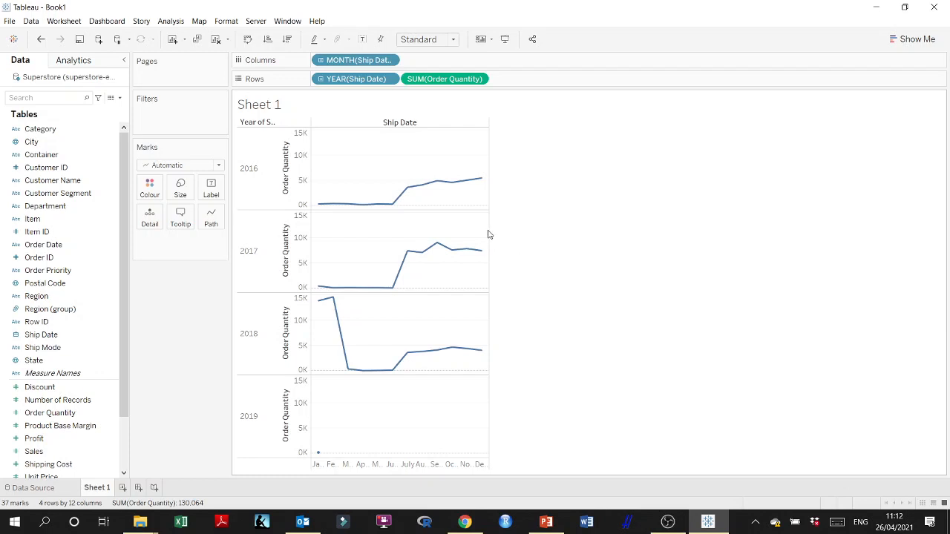
drag(489, 233, 787, 240)
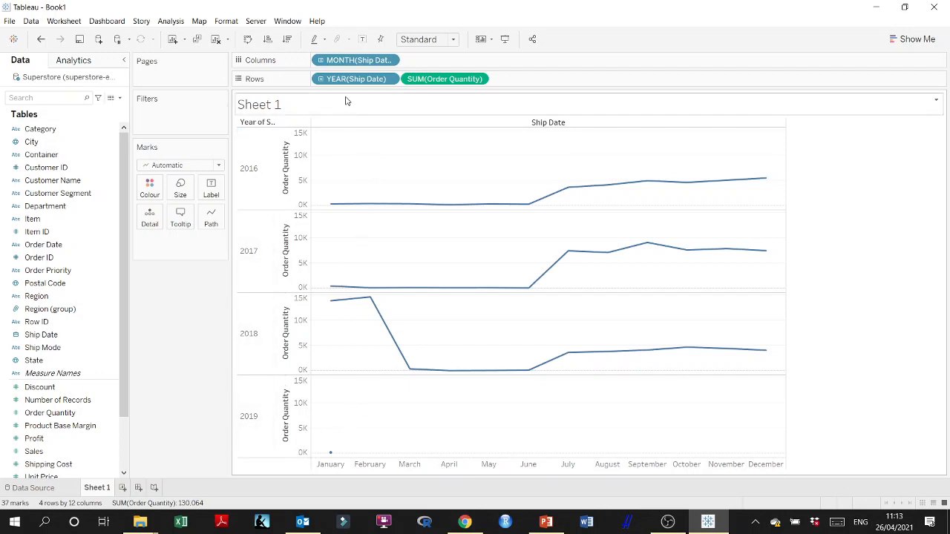
mouse_move(343, 79)
mouse_down()
mouse_move(325, 66)
mouse_move(330, 79)
mouse_up()
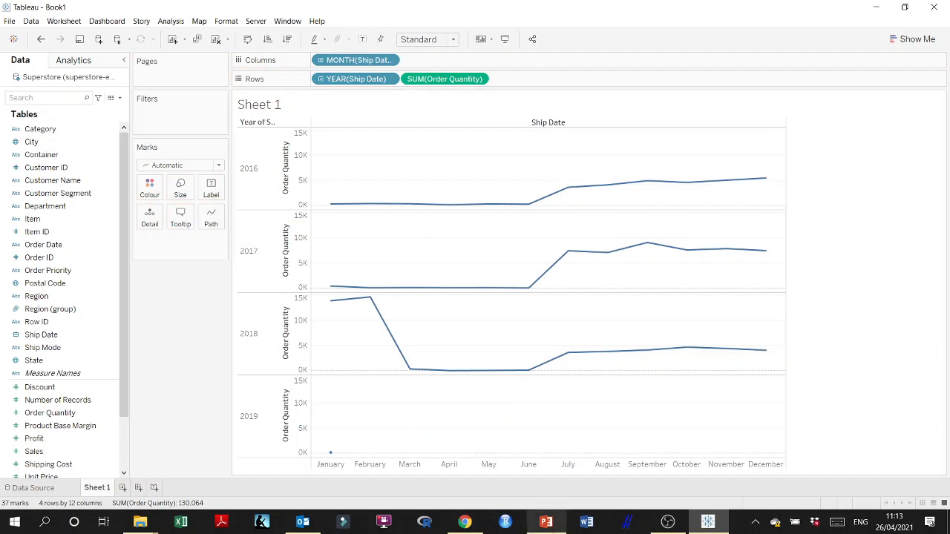
Switch to the PowerPoint slide show to examine the example line chart coloured by year, and return to Tableau
click(546, 522)
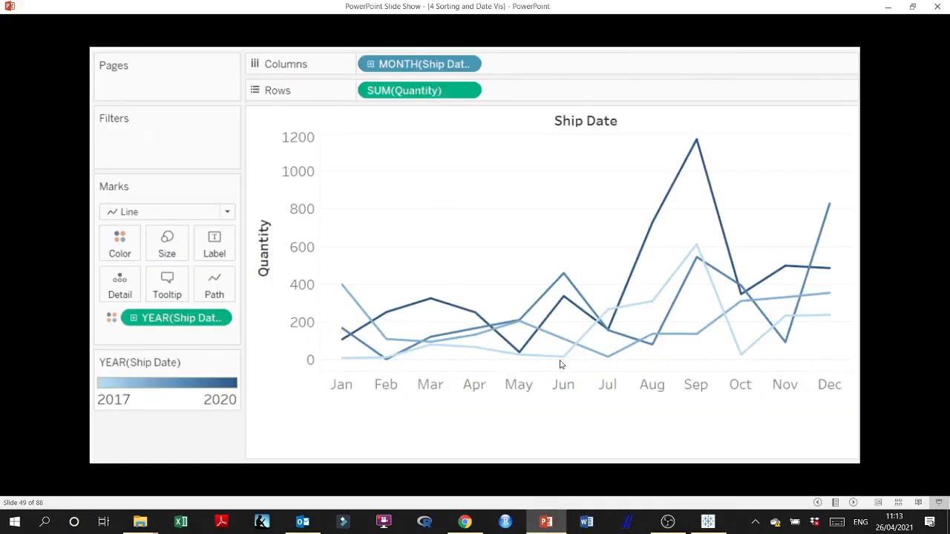
click(888, 6)
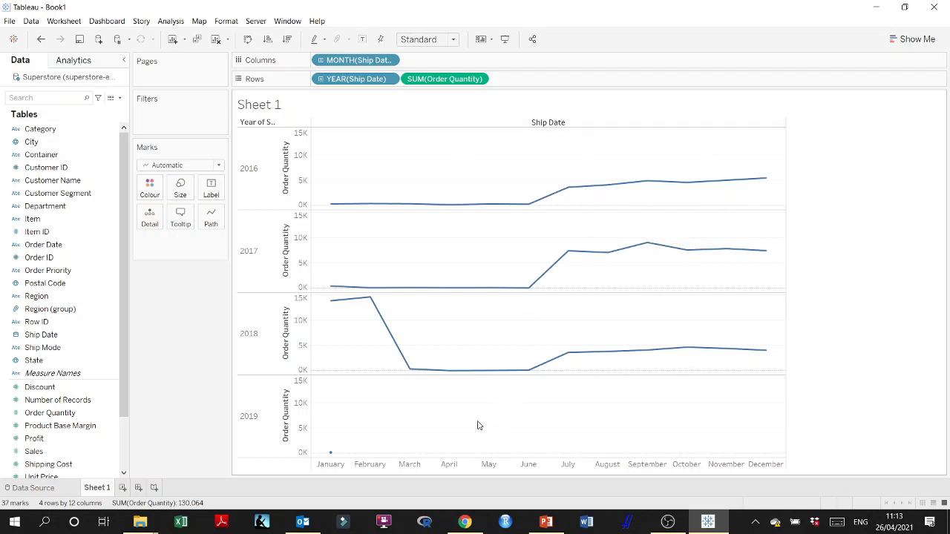
mouse_move(330, 455)
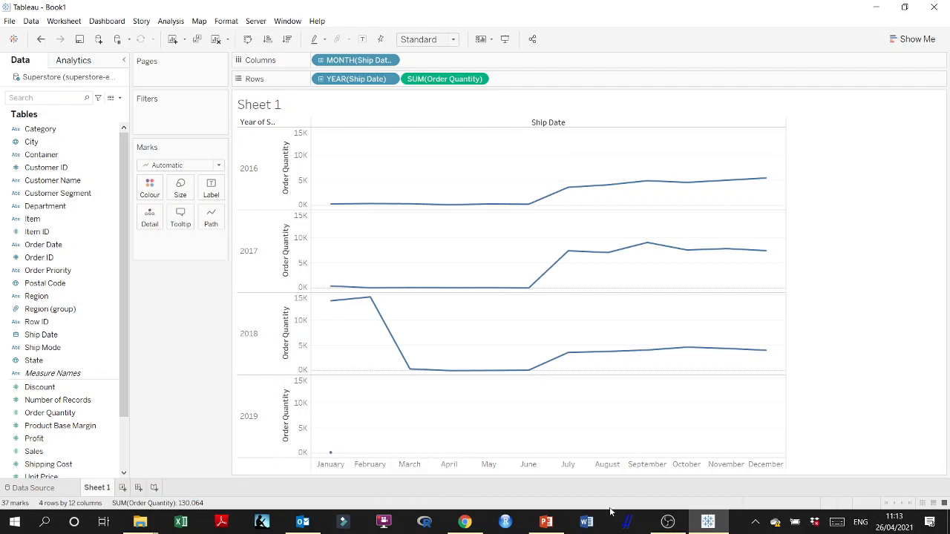
mouse_move(545, 524)
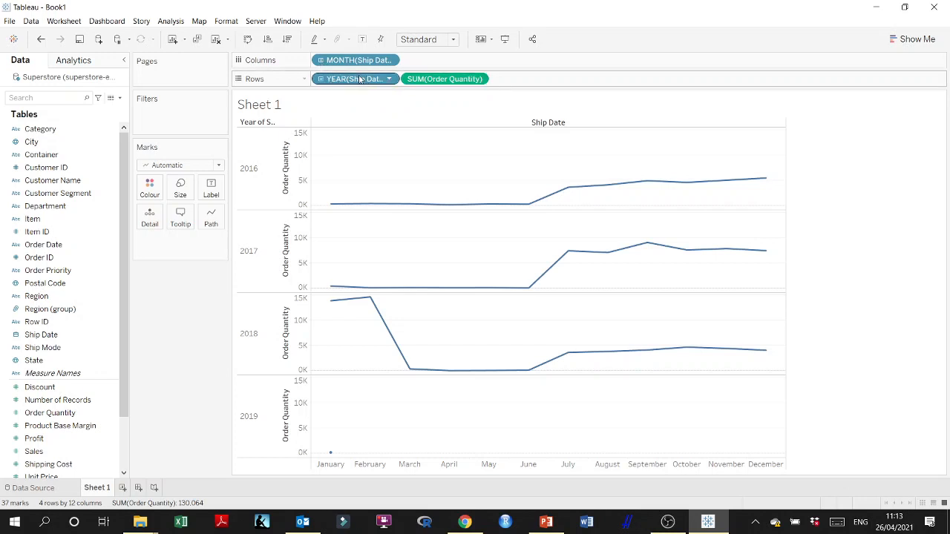
Try the chart without the year of Ship Date and with the year on columns, restoring it to rows each time
drag(356, 80, 555, 77)
drag(353, 80, 635, 75)
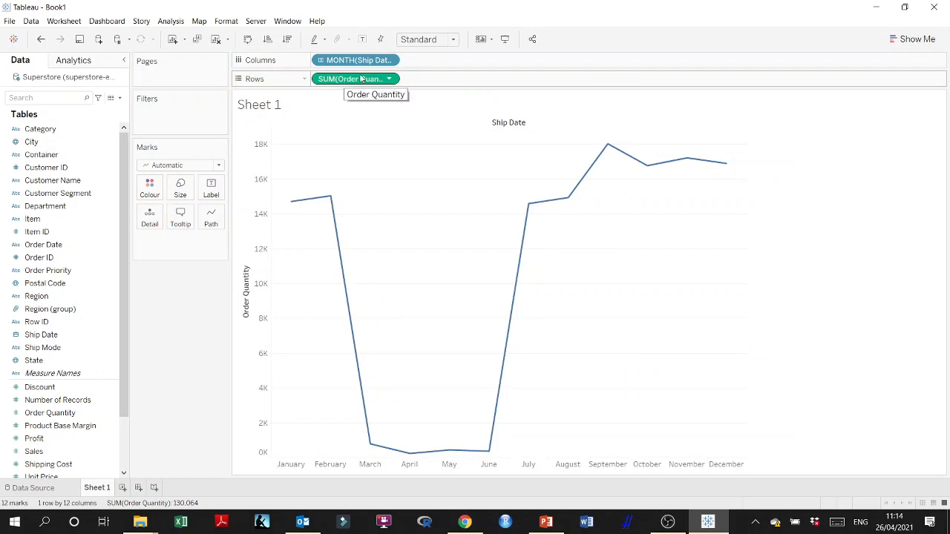
key(ctrl+z)
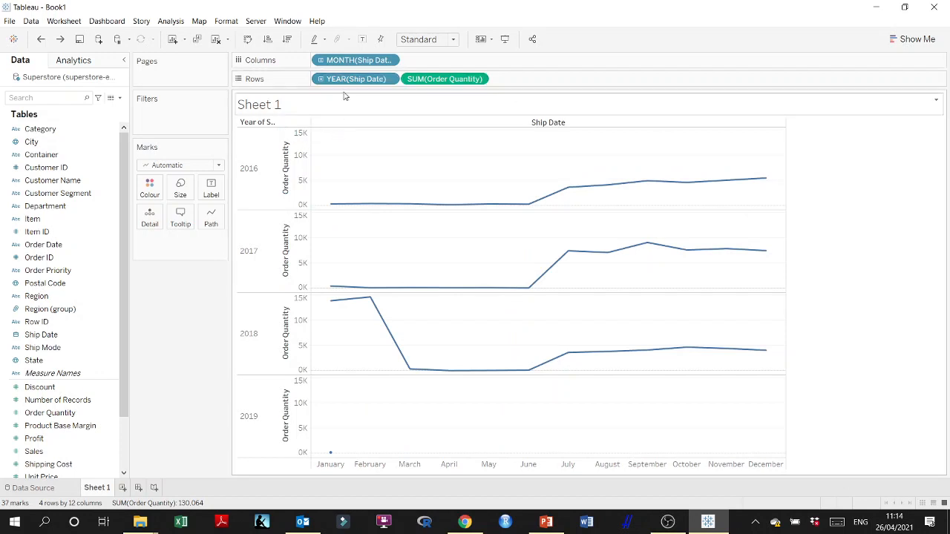
drag(335, 84, 320, 60)
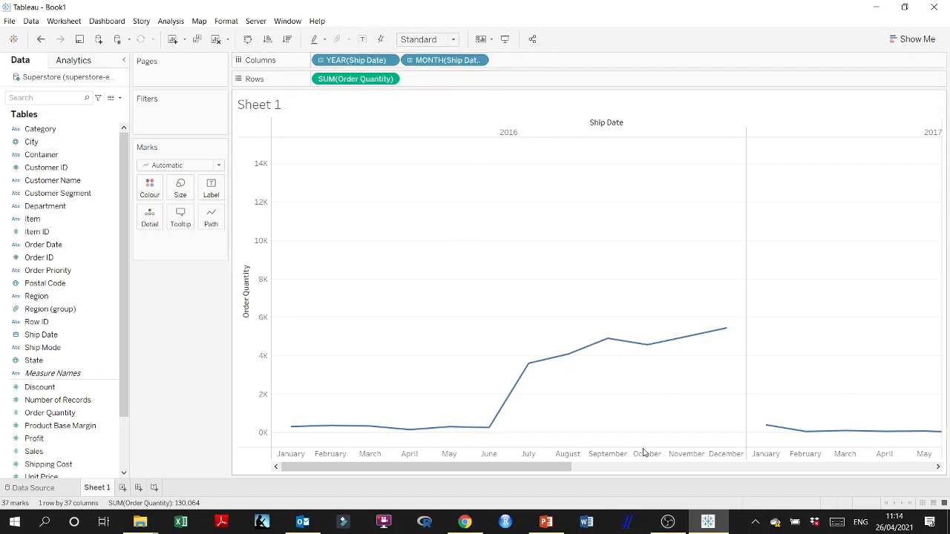
drag(364, 61, 349, 80)
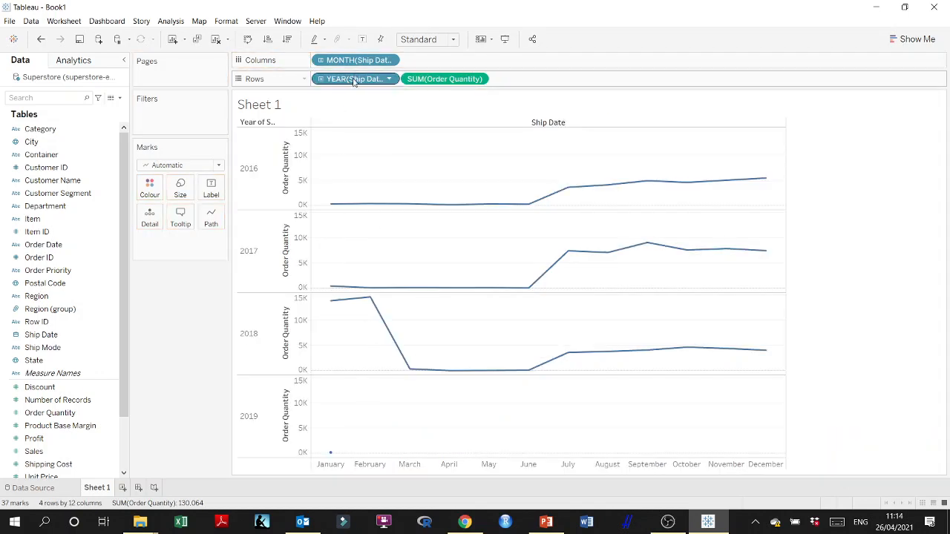
Colour the monthly lines by the year of Ship Date instead of splitting them by rows, and make that year continuous
drag(342, 86, 147, 197)
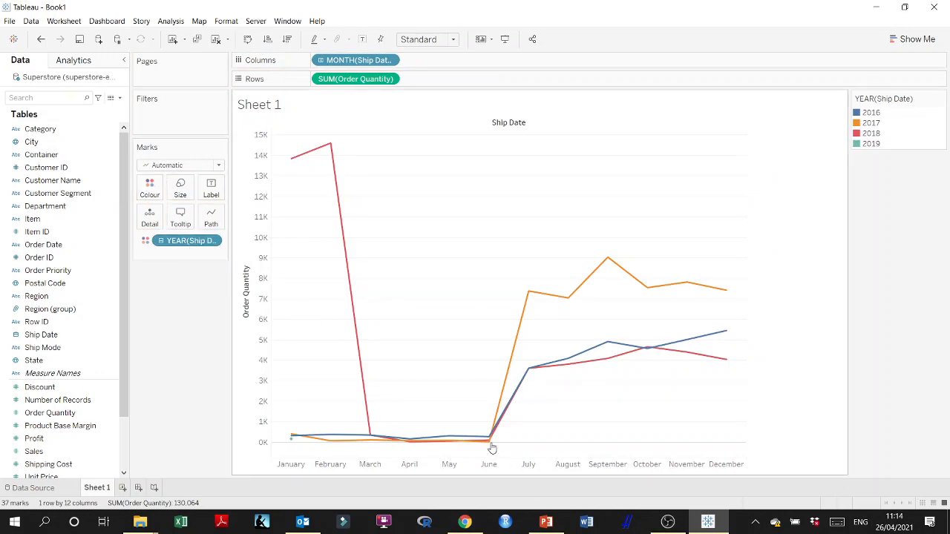
mouse_move(436, 441)
mouse_move(317, 160)
click(213, 242)
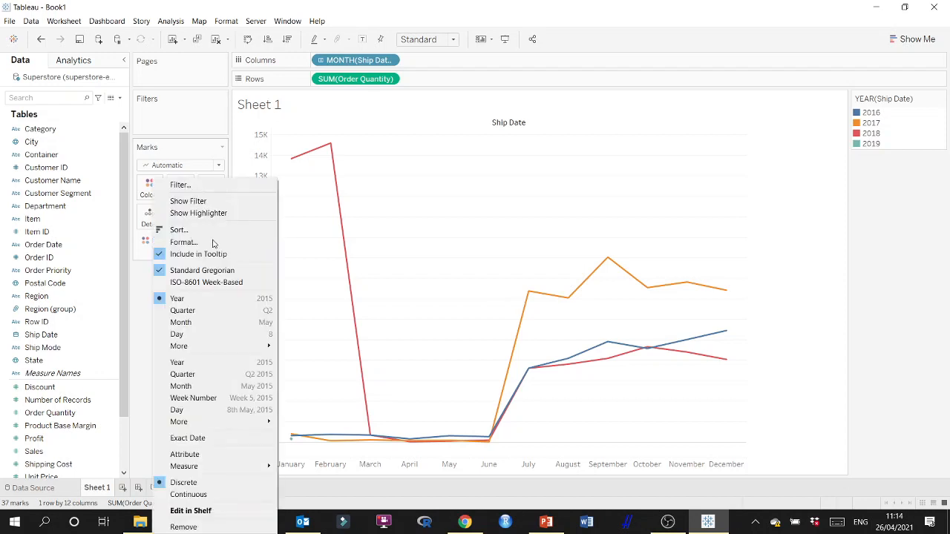
click(198, 495)
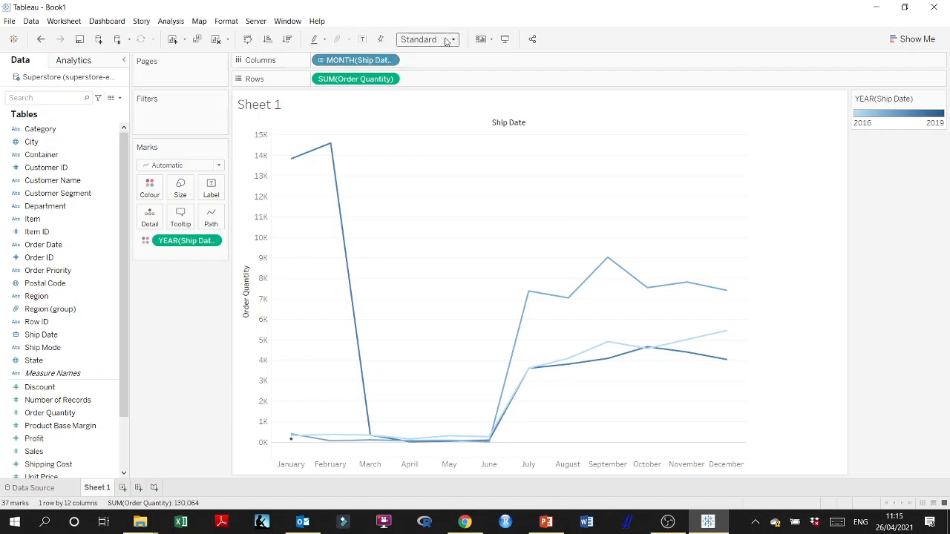
Replace the existing Ship Date fields with a fresh Ship Date on columns, broken down by year and month without quarters
drag(333, 59, 171, 304)
drag(186, 240, 84, 408)
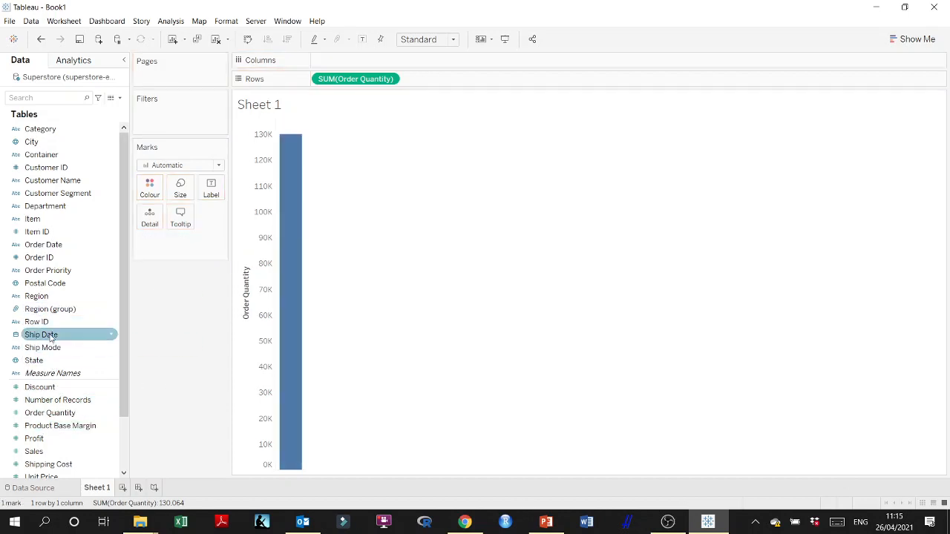
drag(40, 335, 354, 60)
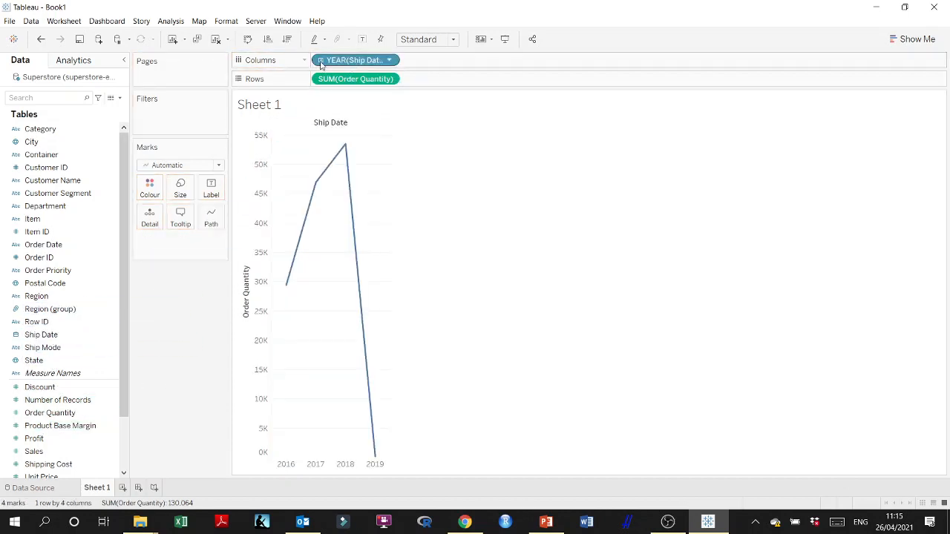
click(320, 60)
click(410, 61)
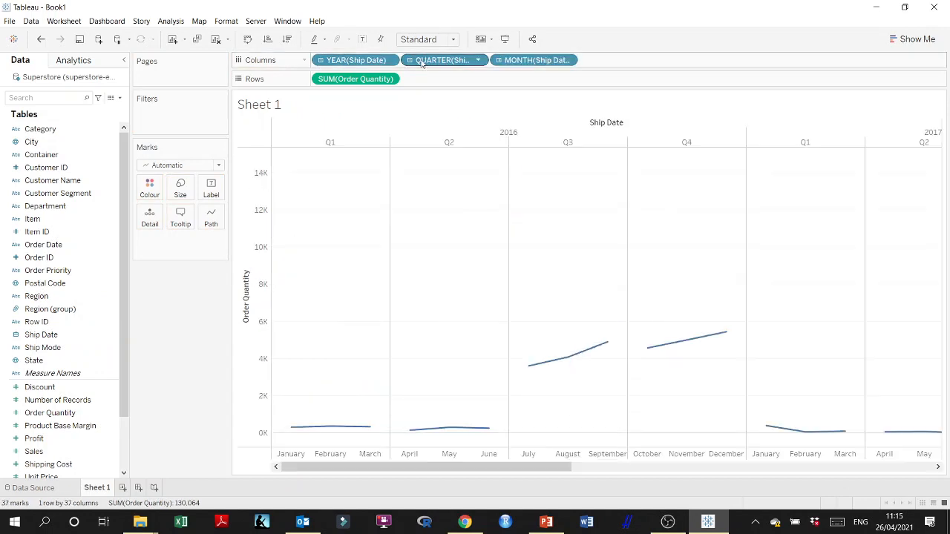
drag(424, 62, 179, 339)
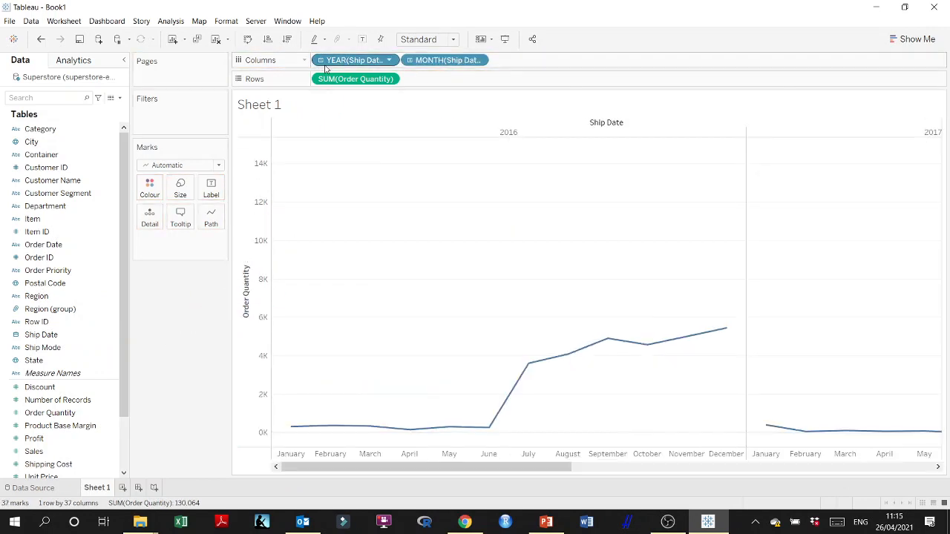
Change the year of Ship Date on columns to the continuous Year option and use it to colour the lines
click(389, 61)
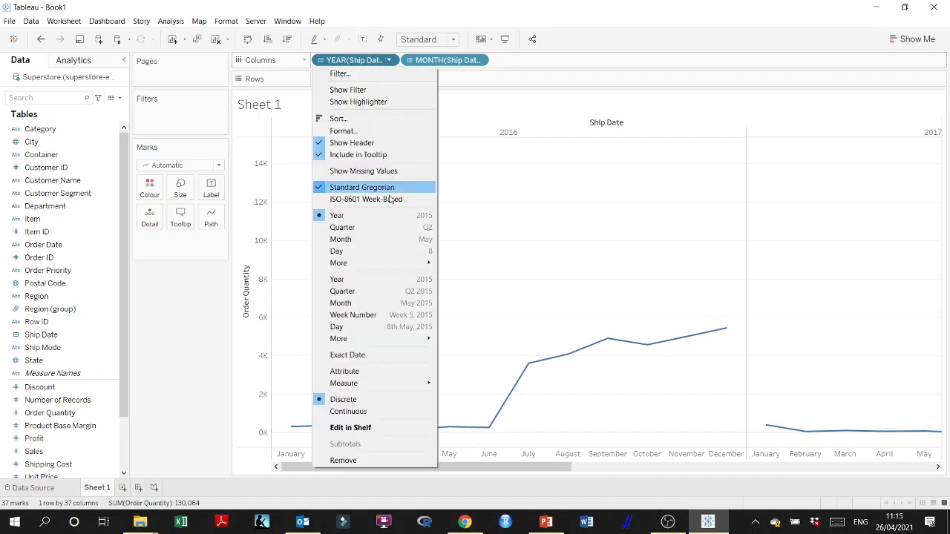
click(355, 280)
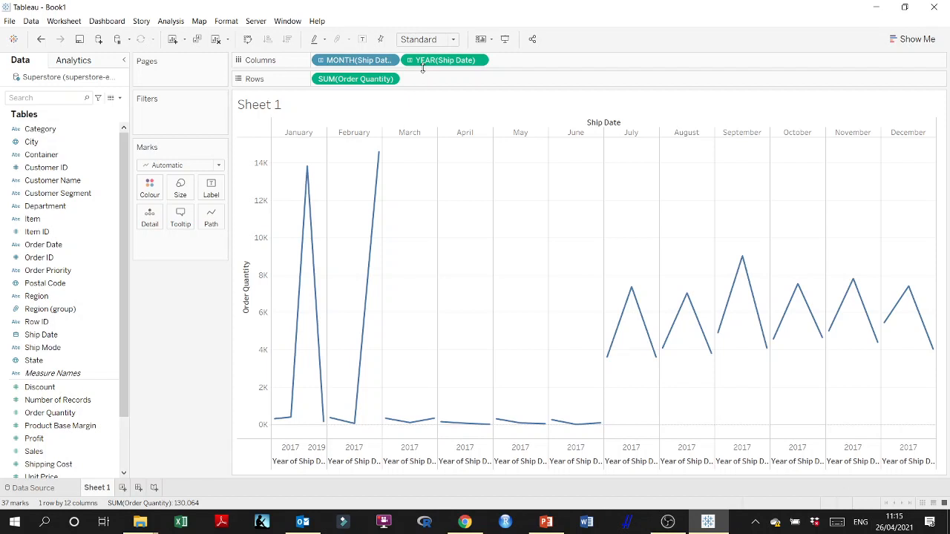
drag(424, 67, 149, 191)
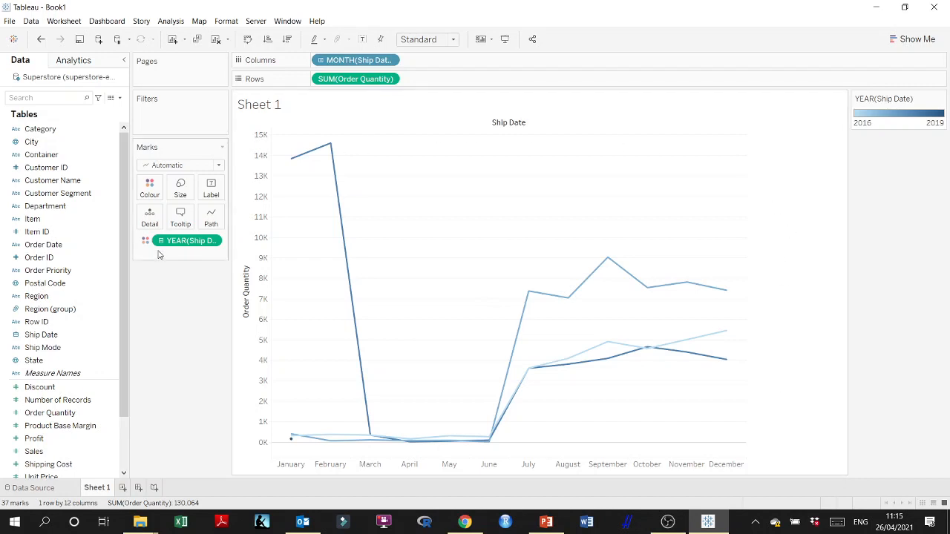
click(214, 242)
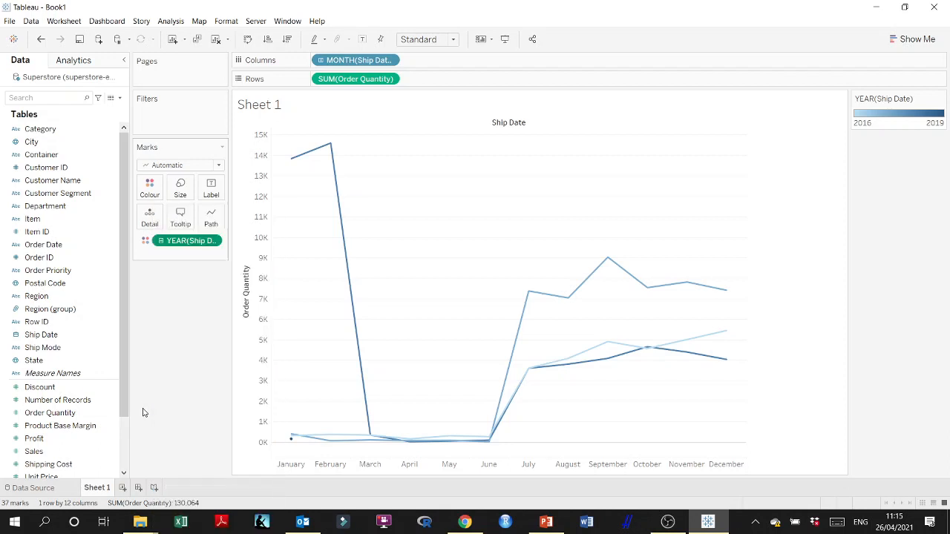
click(144, 410)
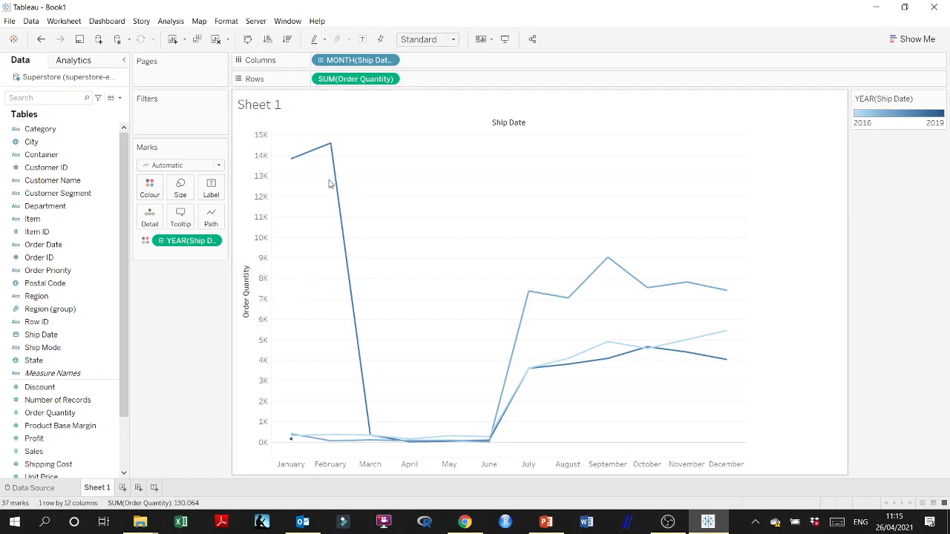
mouse_move(363, 428)
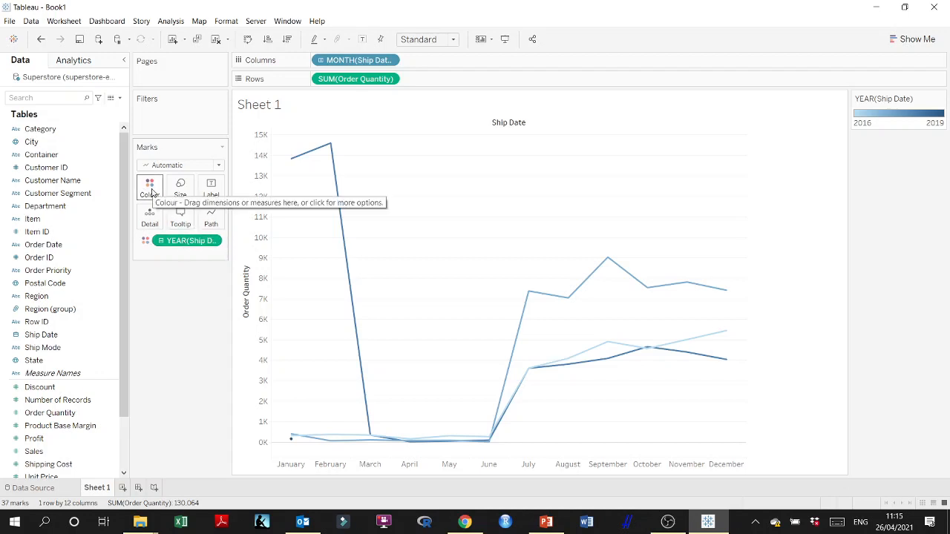
Move the year of Ship Date from Colour to rows ahead of Order Quantity and convert it to discrete years
drag(163, 240, 327, 79)
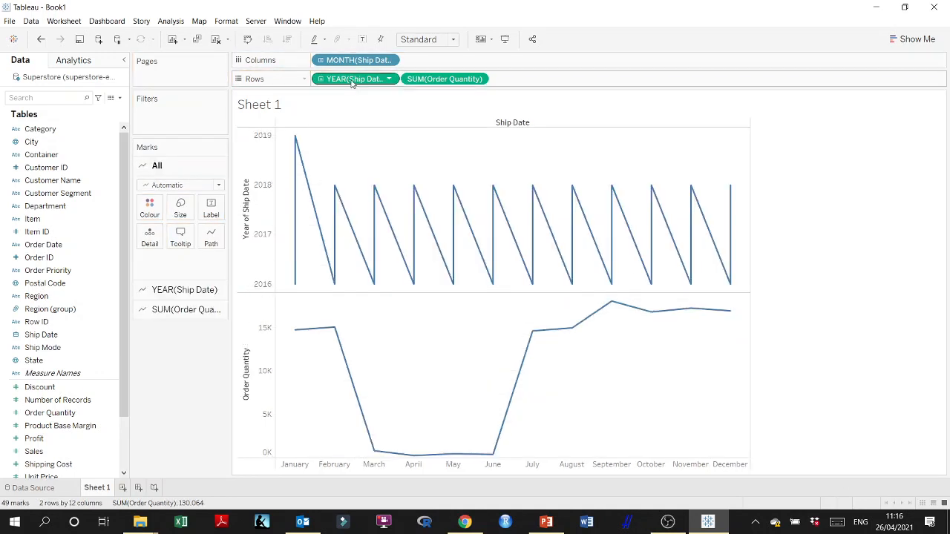
click(390, 79)
click(357, 222)
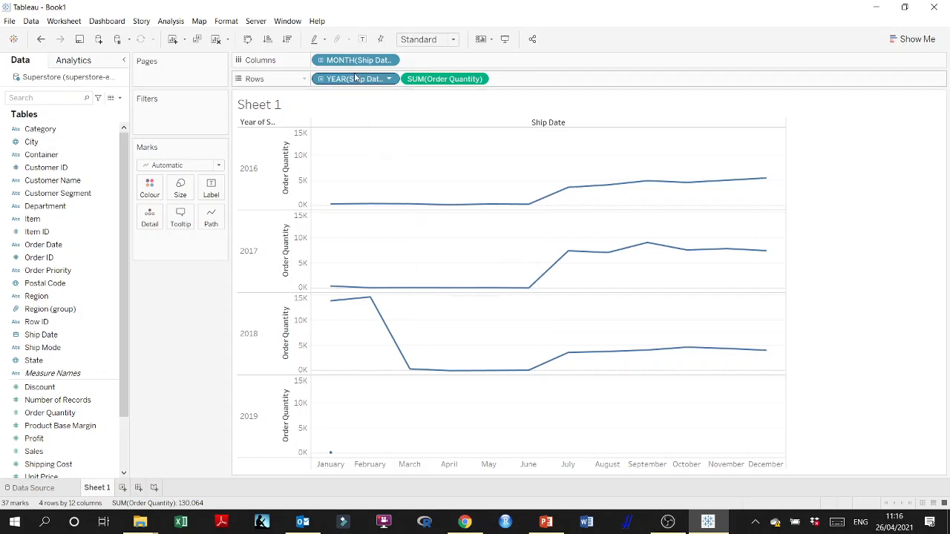
Move the discrete year of Ship Date from rows to Colour and compare the monthly Order Quantity lines by year
drag(369, 79, 149, 185)
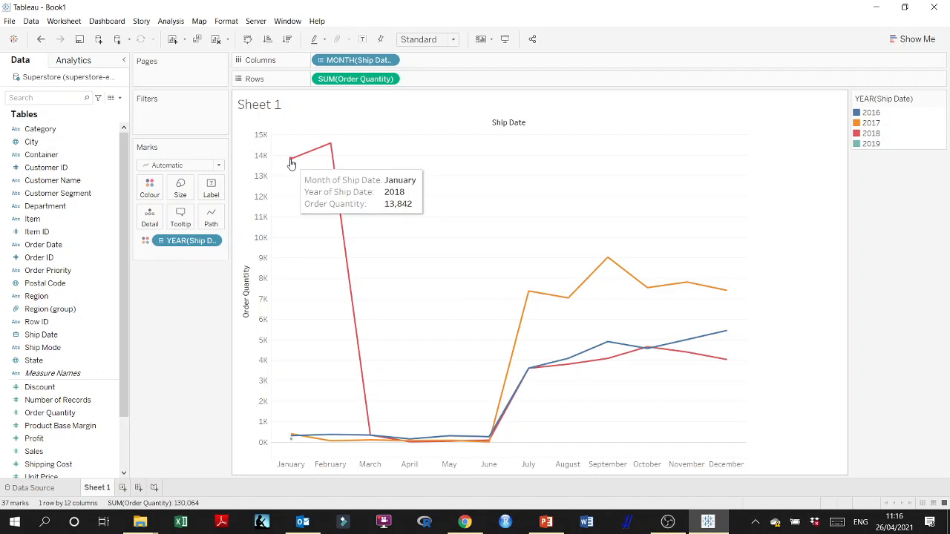
mouse_move(293, 439)
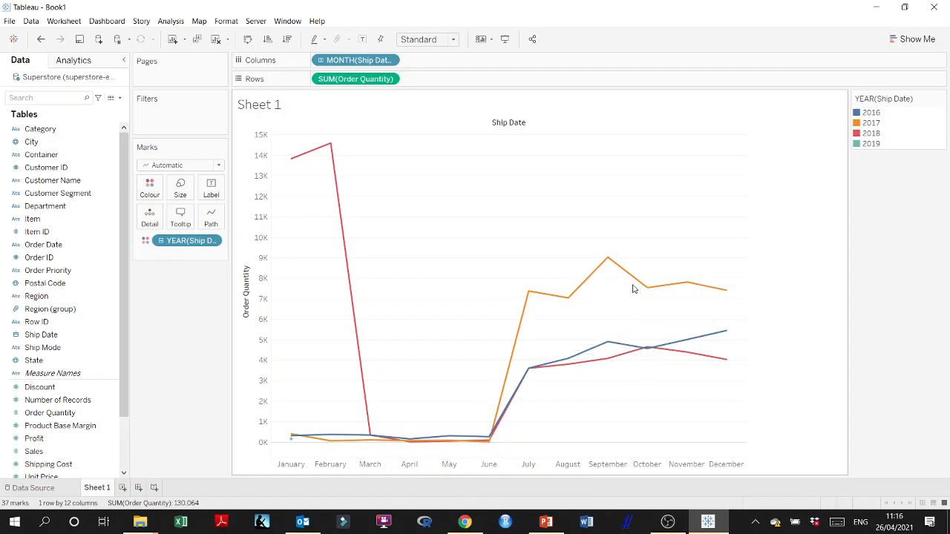
mouse_move(629, 351)
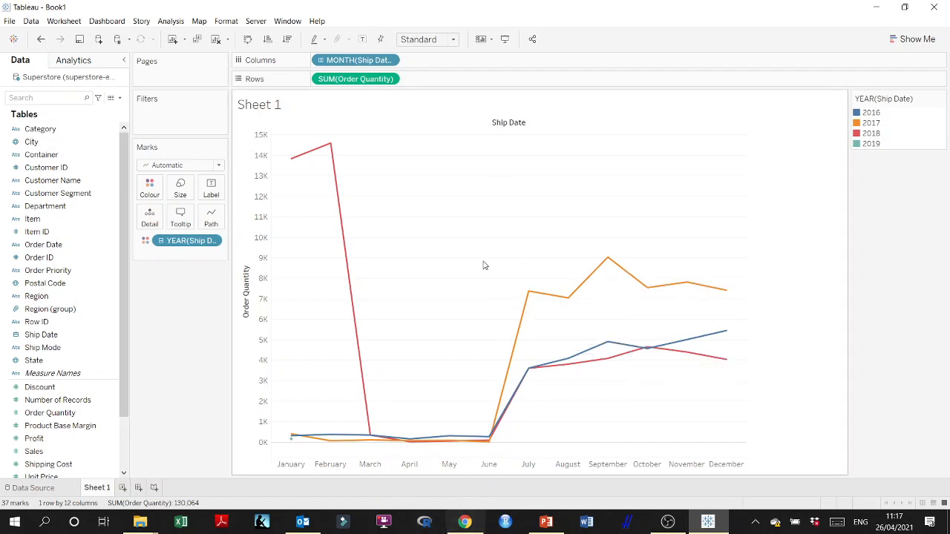
Switch to the PowerPoint slide show and advance to the slide on expanding a date part
click(547, 523)
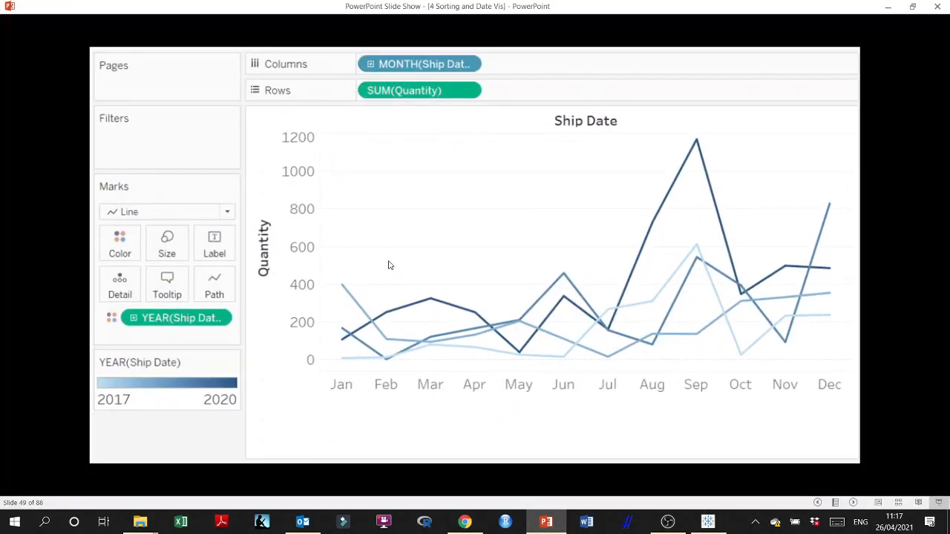
click(390, 259)
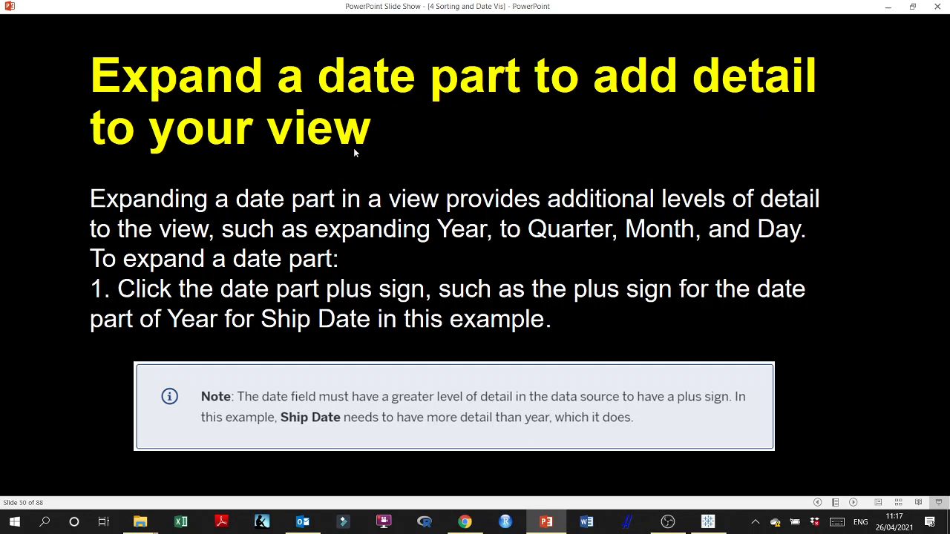
Return to Tableau and try expanding the month of Ship Date on columns to days, taking the day level out again each time
click(708, 521)
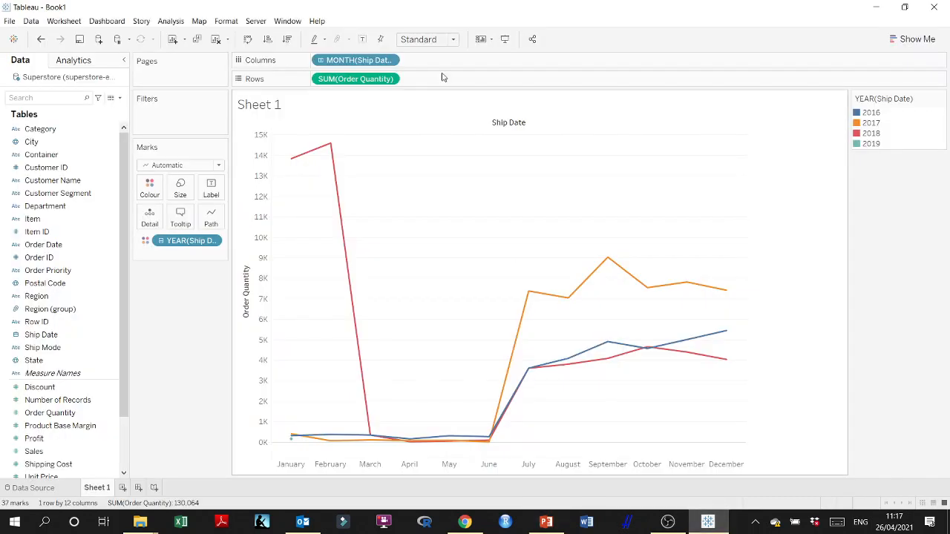
click(321, 60)
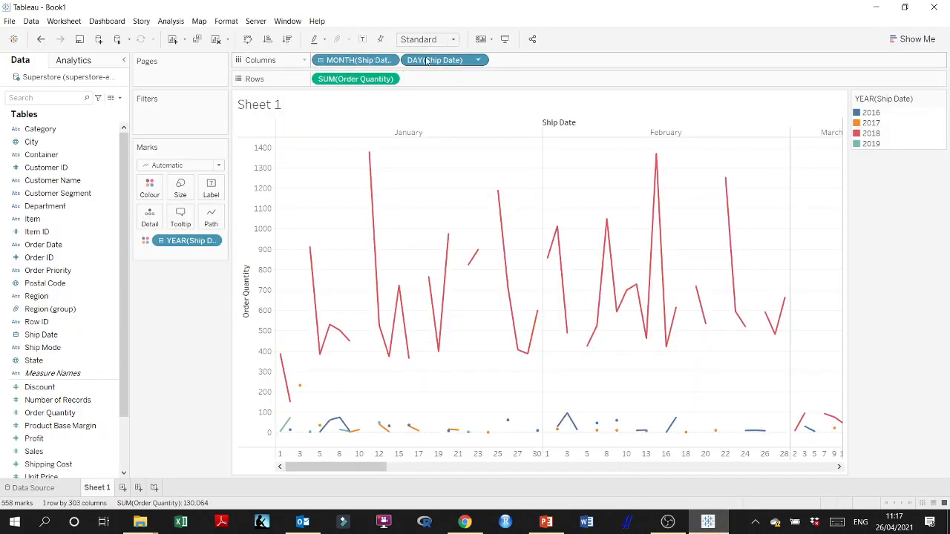
drag(426, 61, 153, 340)
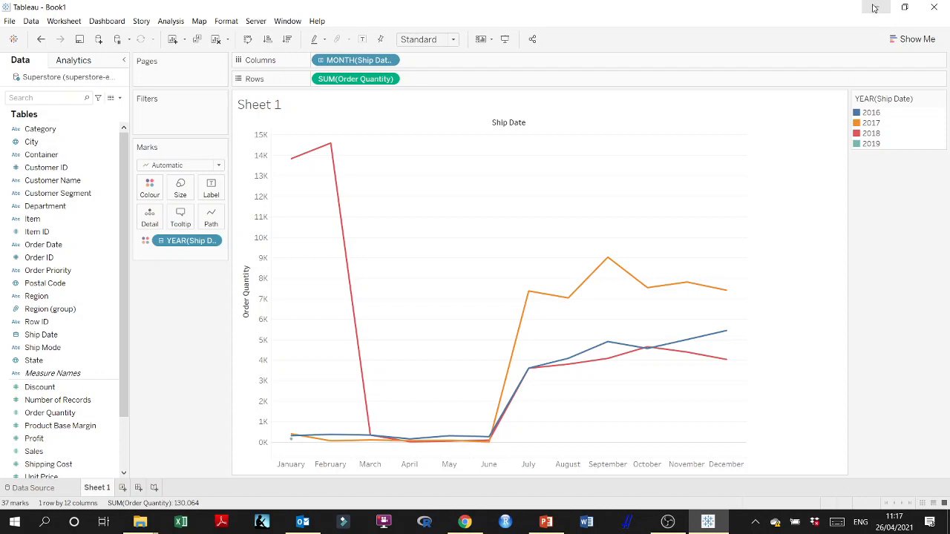
click(321, 61)
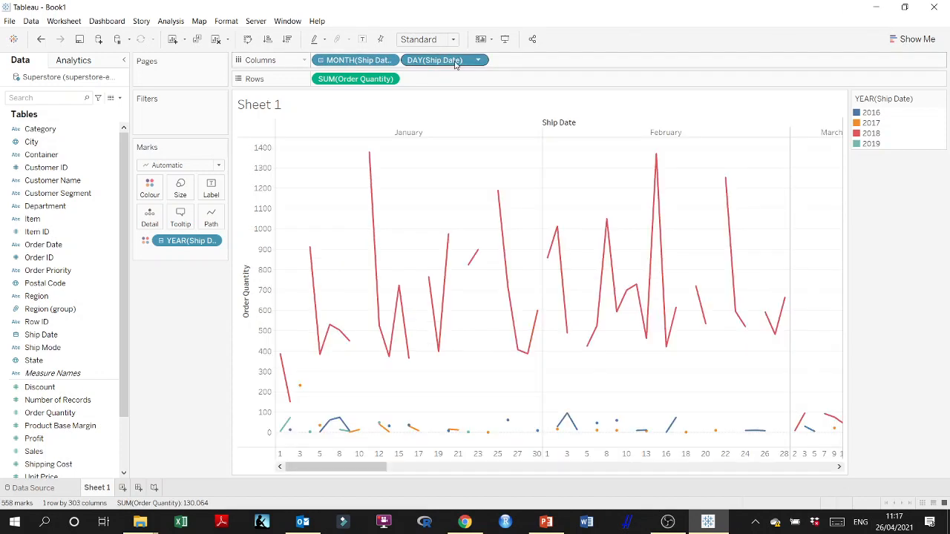
click(319, 60)
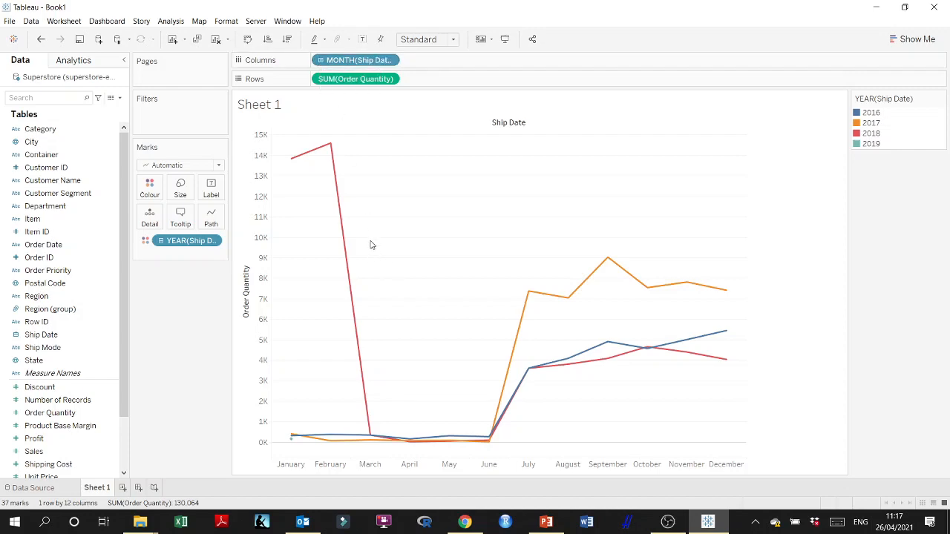
Go back to the PowerPoint slide show and advance through the drill-down example to the slide on removing date parts from Columns
click(876, 7)
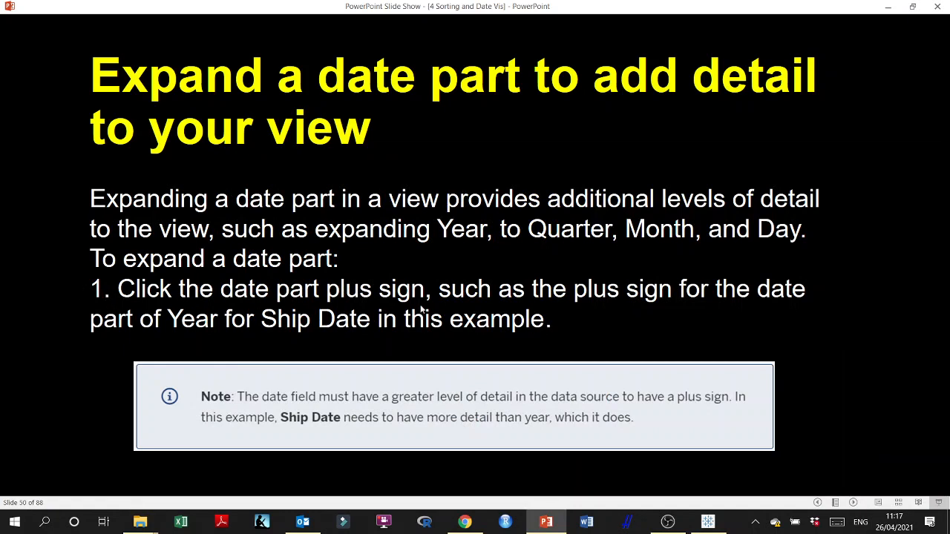
click(421, 310)
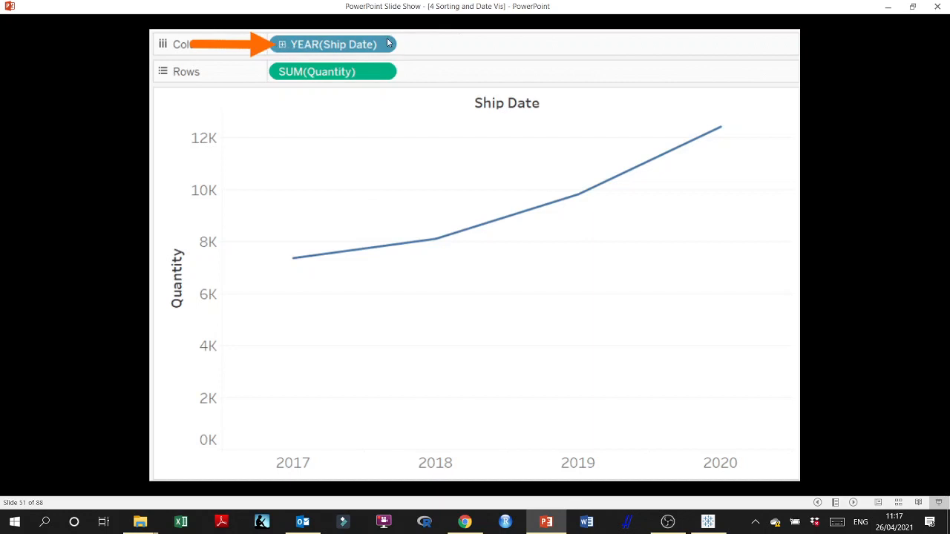
click(546, 56)
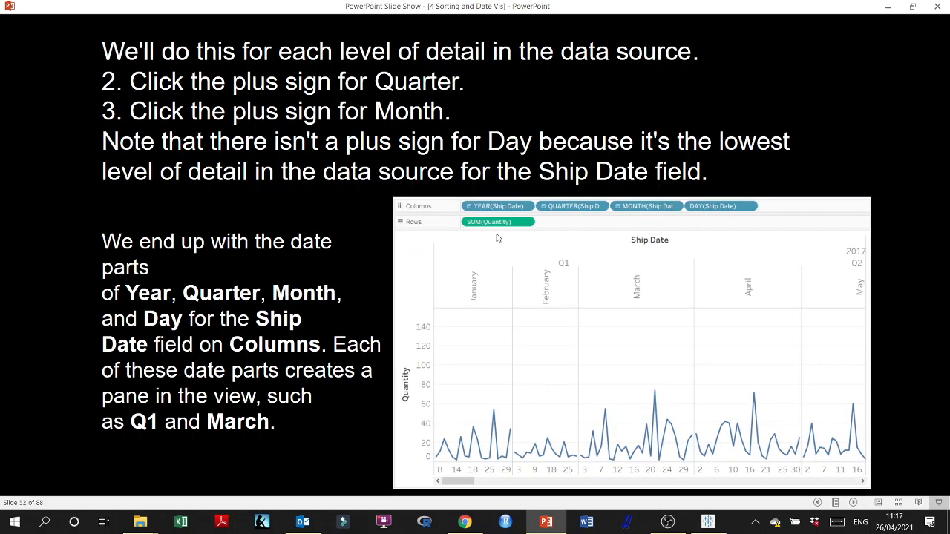
click(741, 212)
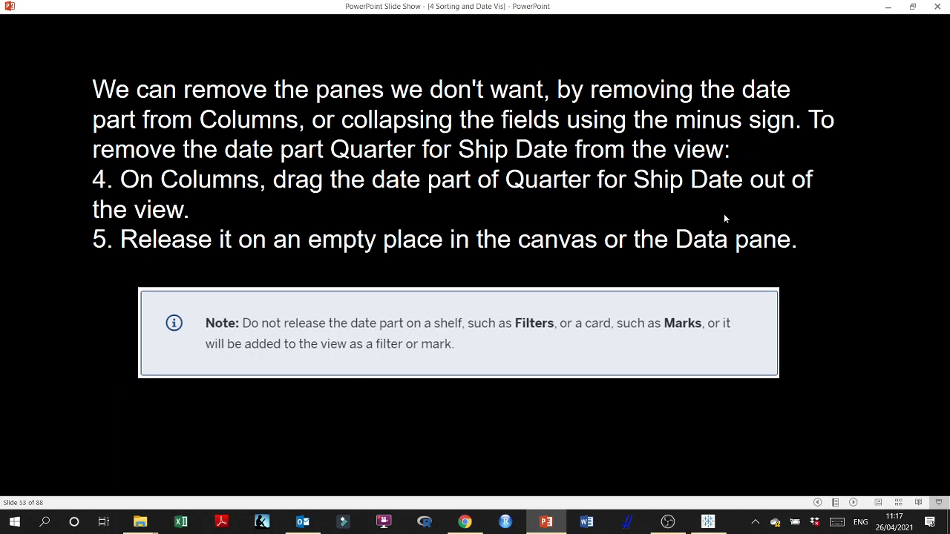
Switch to Tableau, change Ship Date on columns to the continuous Month option, and remove the year of Ship Date from Colour
click(707, 522)
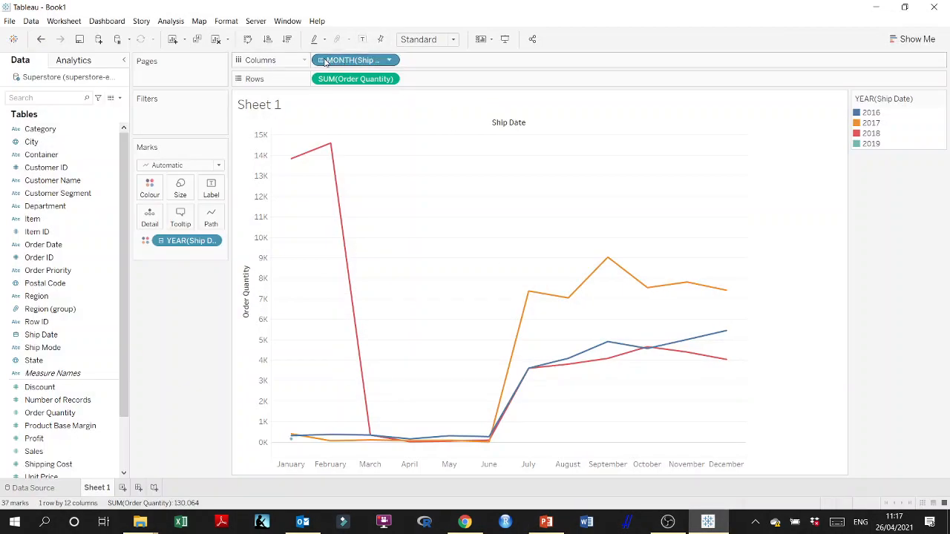
click(389, 60)
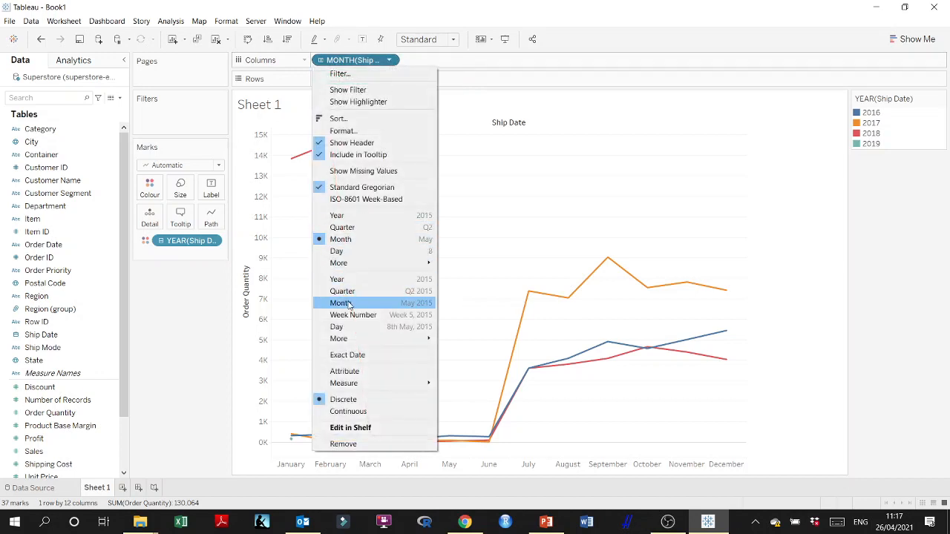
click(341, 303)
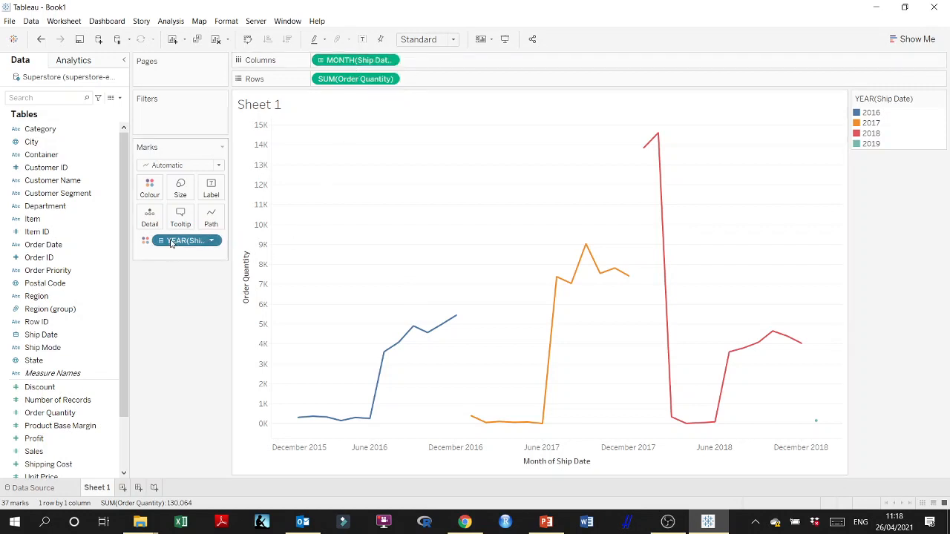
drag(186, 241, 181, 358)
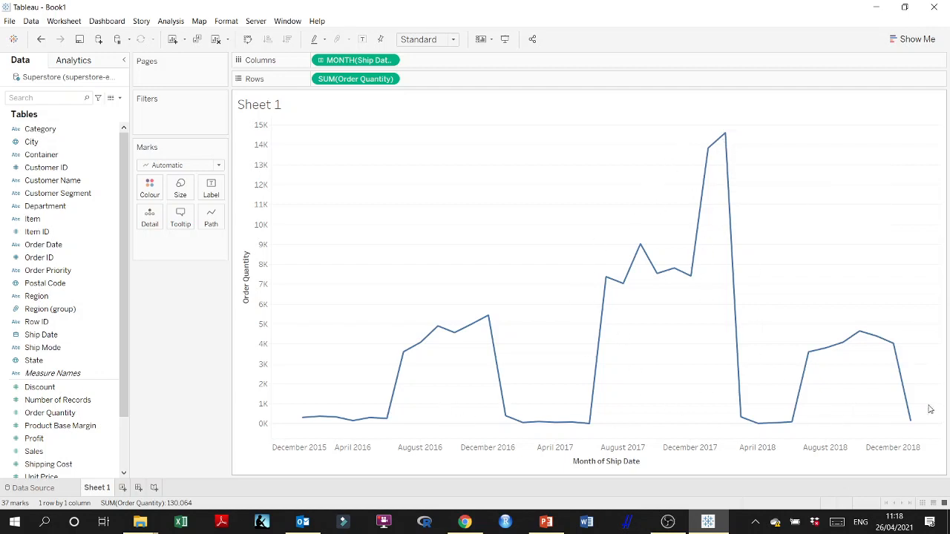
Drill the continuous Ship Date on columns down from month to week and on to day
click(321, 61)
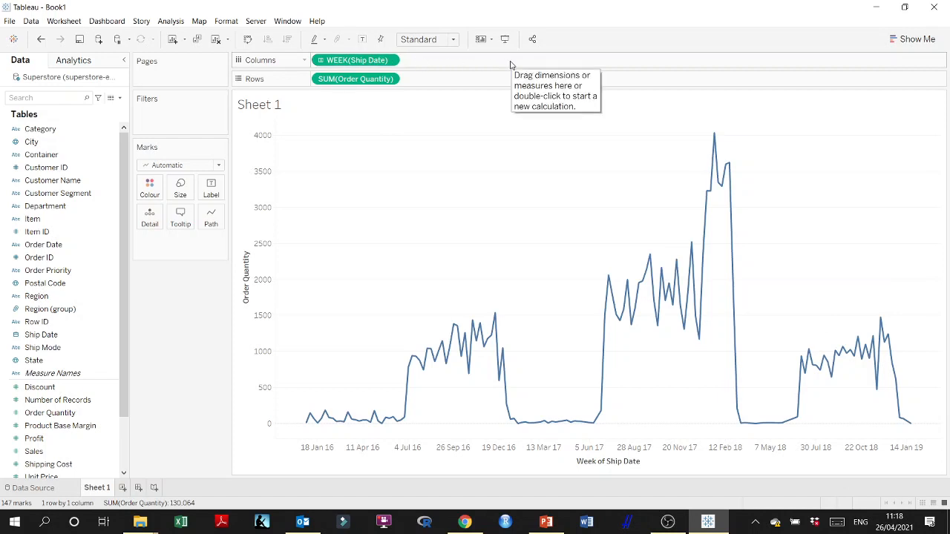
click(320, 61)
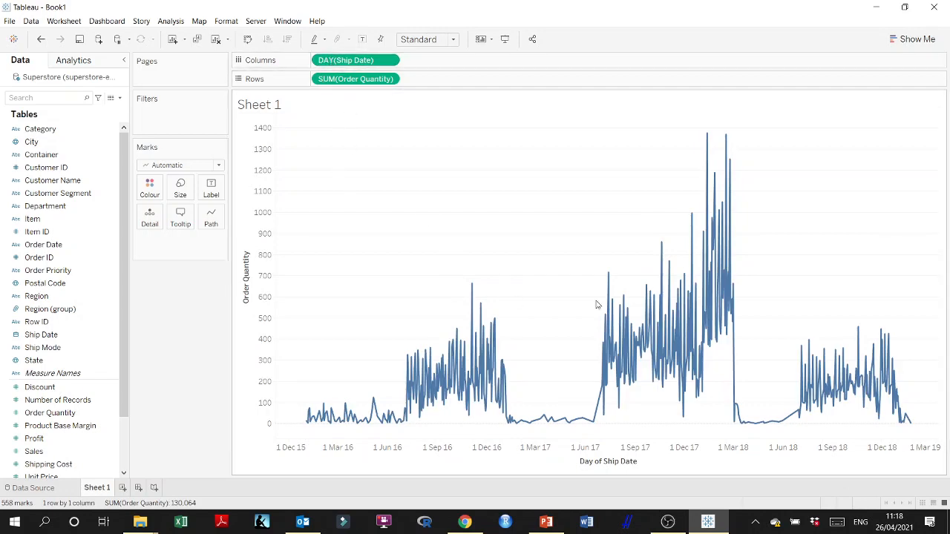
mouse_move(813, 398)
Return to the PowerPoint slide show and review the slides on moving date parts, up to placing Year after Month on Columns
click(876, 7)
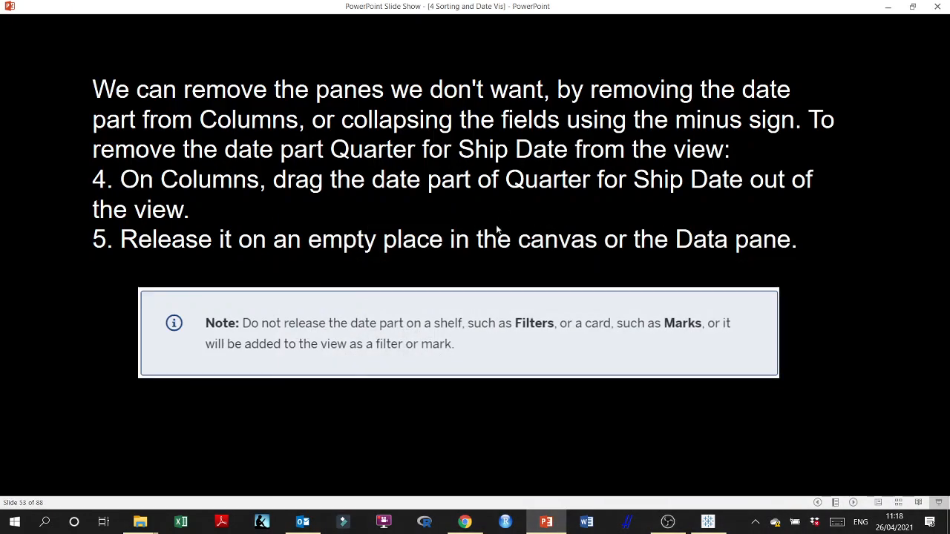
click(480, 291)
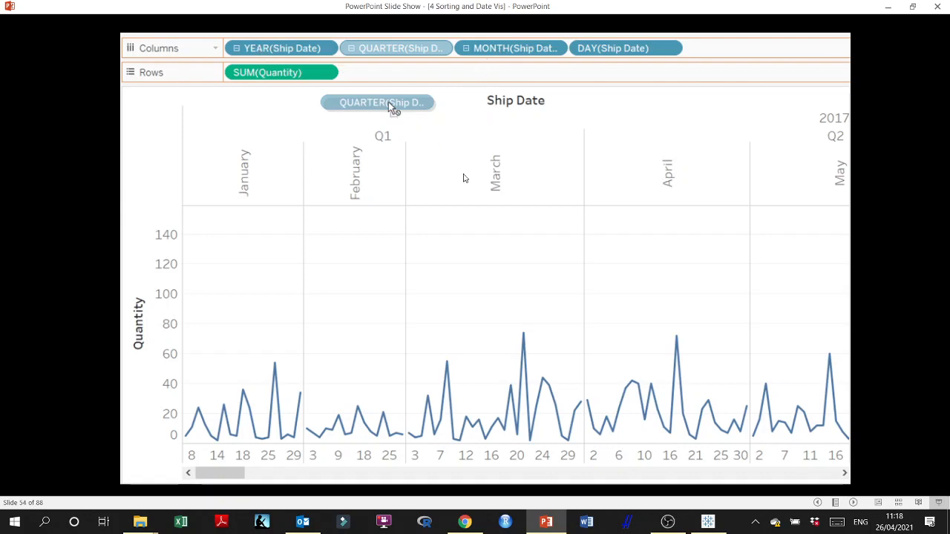
click(481, 238)
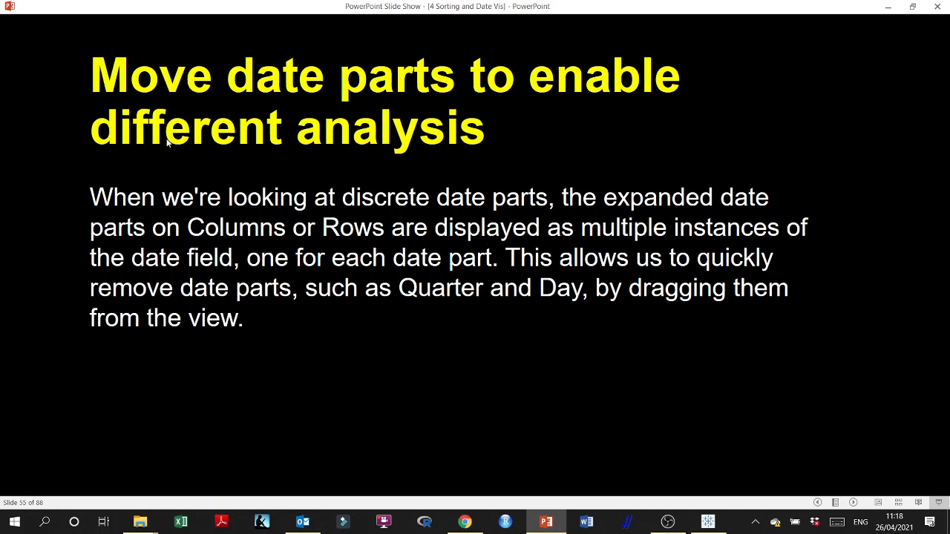
click(512, 244)
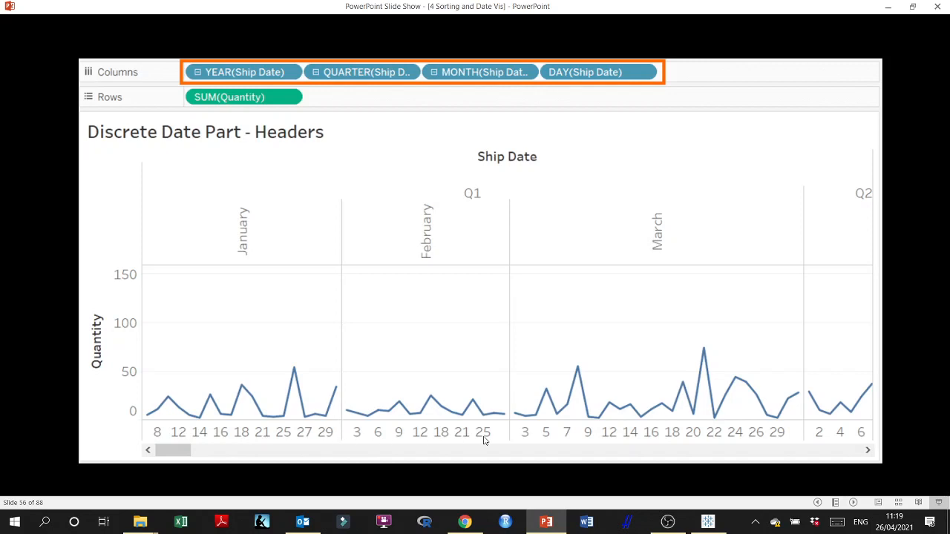
click(531, 247)
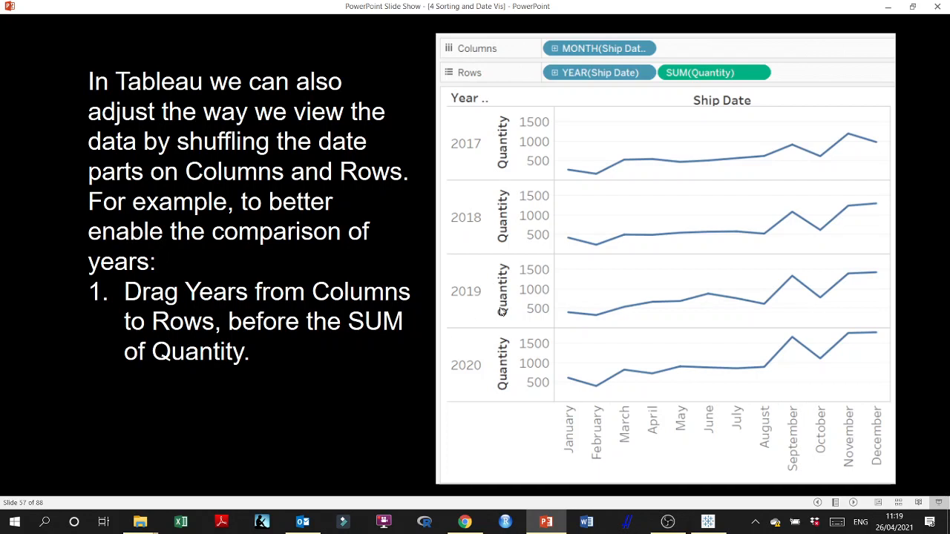
click(576, 316)
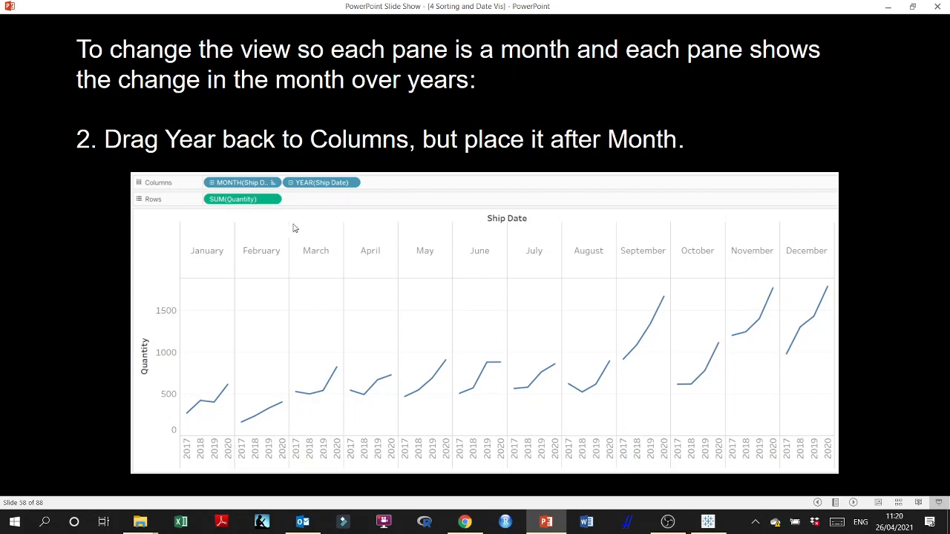
Switch to Tableau and change Ship Date on columns to the discrete Year option
click(708, 521)
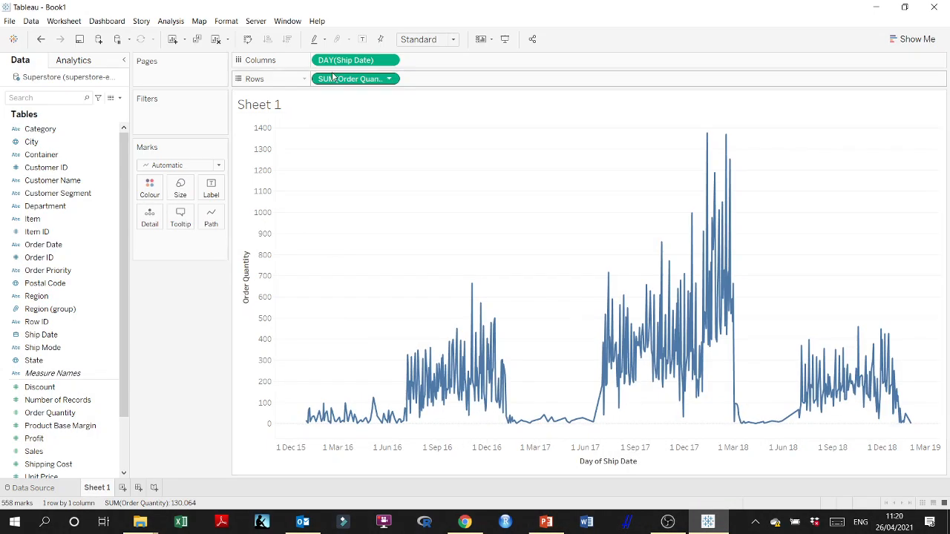
click(388, 62)
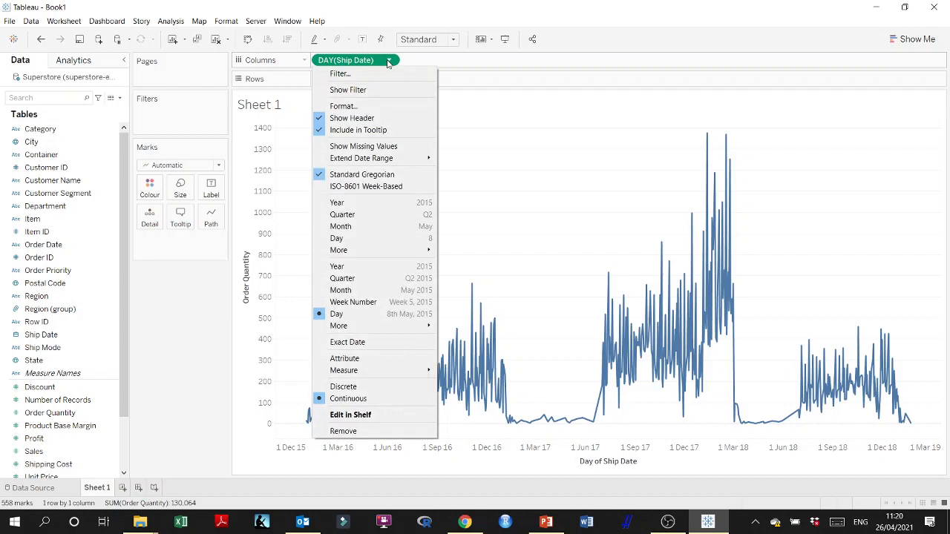
click(357, 204)
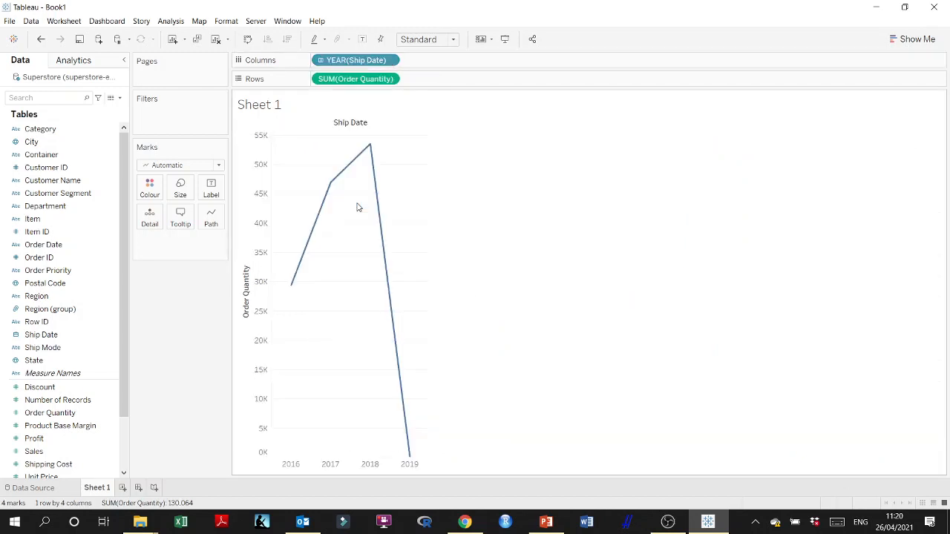
Expand Ship Date on columns to quarter and month, and remove the quarter so that only year and month are used
click(320, 61)
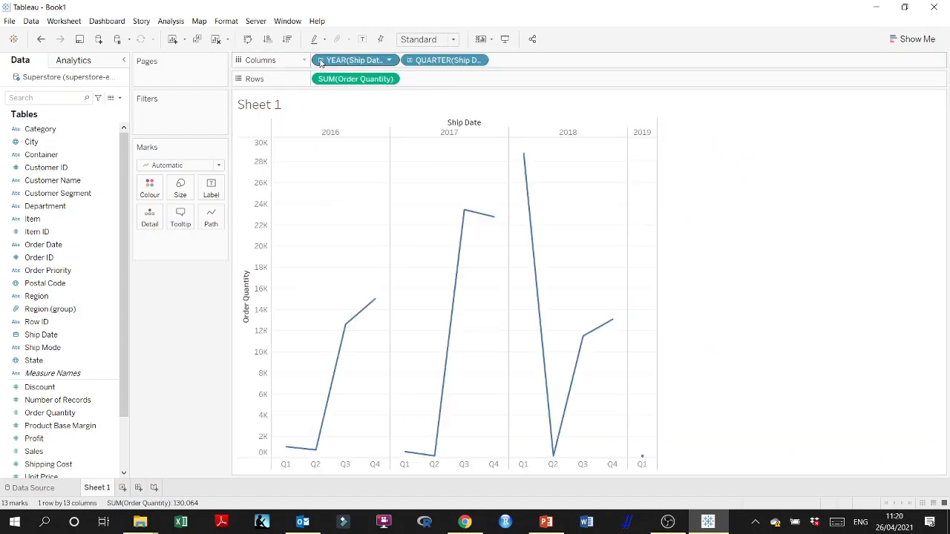
click(409, 61)
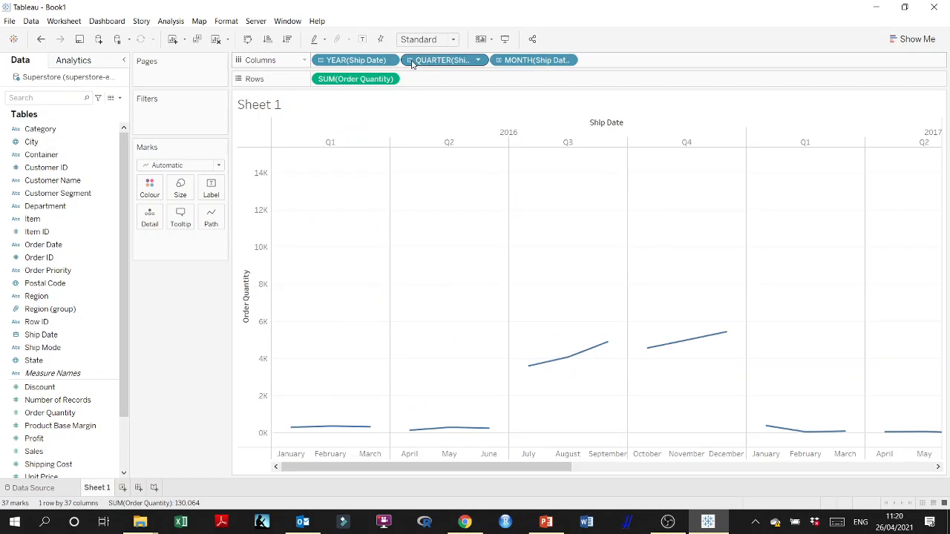
click(409, 61)
click(408, 61)
click(478, 62)
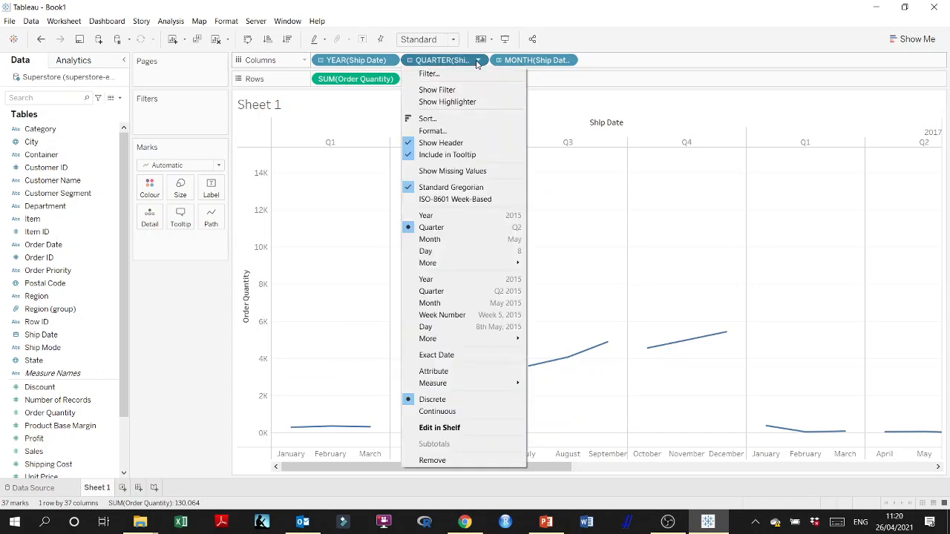
click(445, 459)
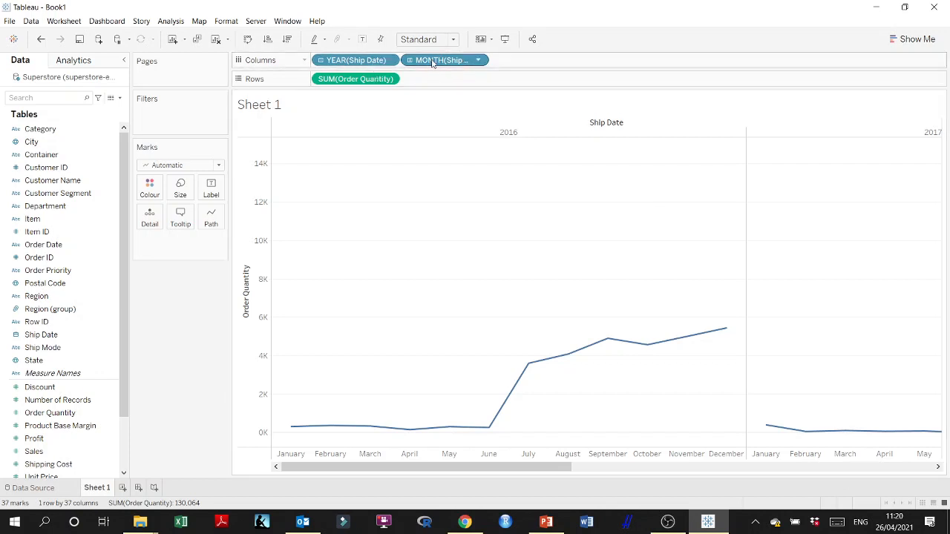
Move the Ship Date month ahead of the year on columns and change the year to the continuous Year option
drag(433, 63, 334, 64)
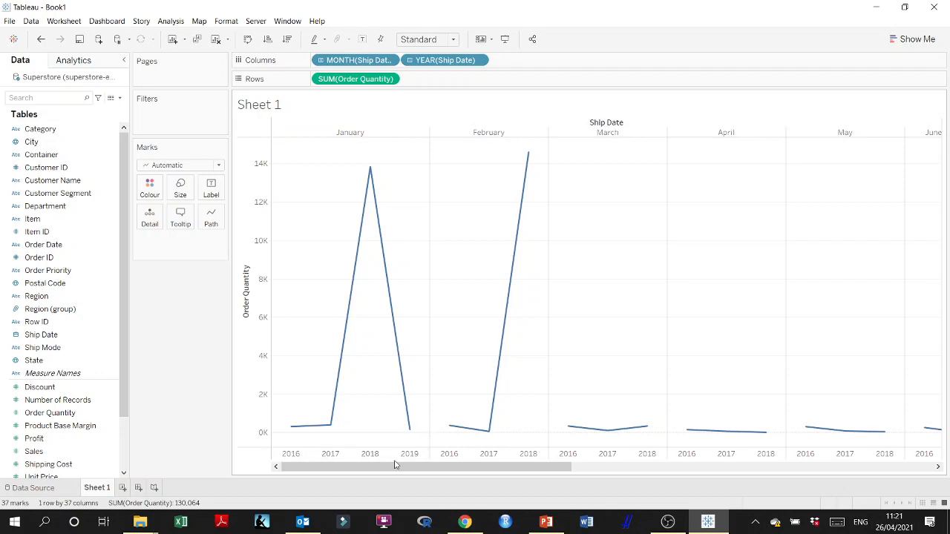
click(478, 60)
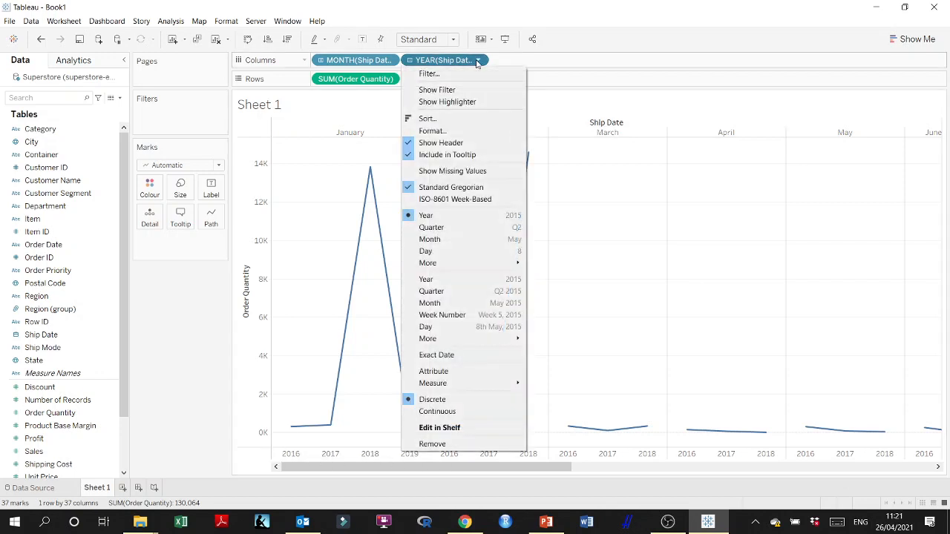
click(448, 283)
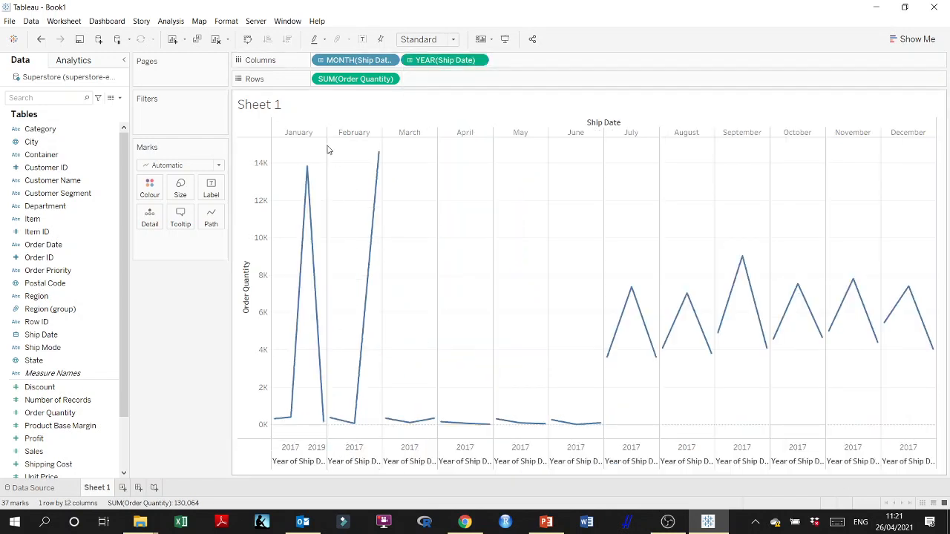
drag(273, 451, 332, 466)
mouse_move(895, 303)
Change the Ship Date year on columns back to the discrete Year option and examine the year headers within each month
click(480, 61)
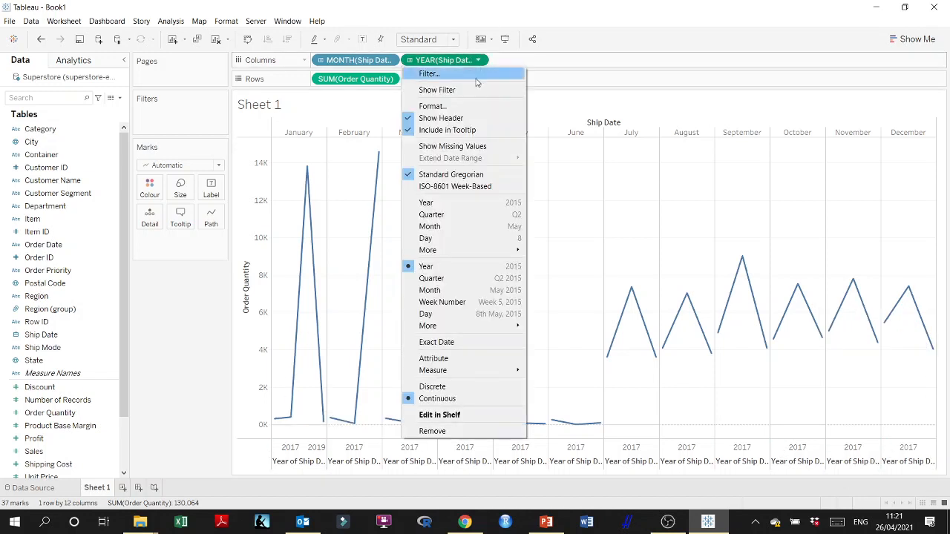
click(426, 203)
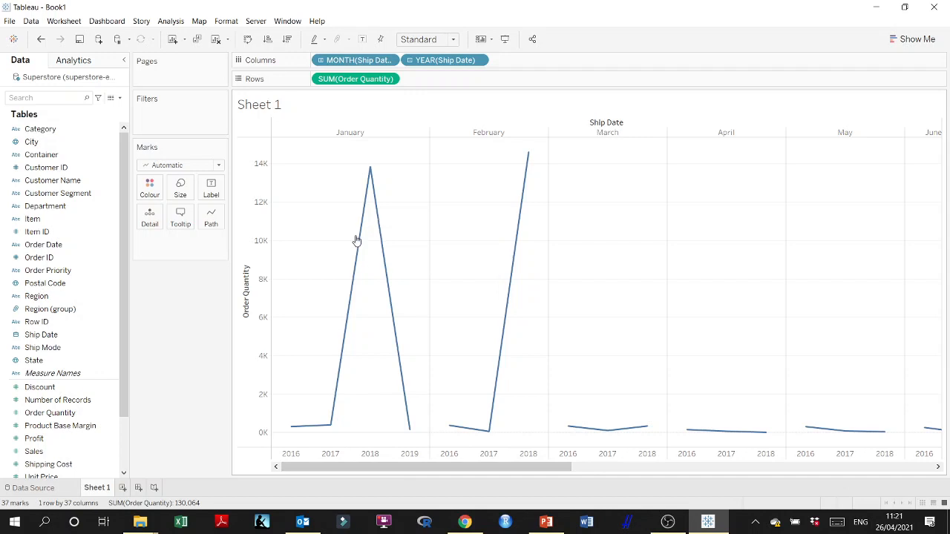
drag(329, 471, 286, 469)
drag(411, 467, 329, 483)
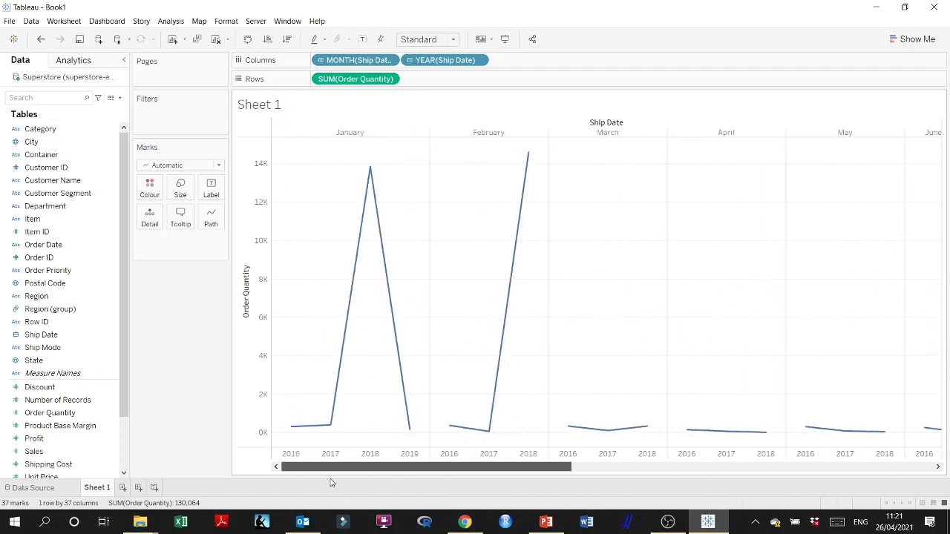
Compare the Ship Date year on columns as continuous with the month panes, and return it to the discrete Year option
click(479, 60)
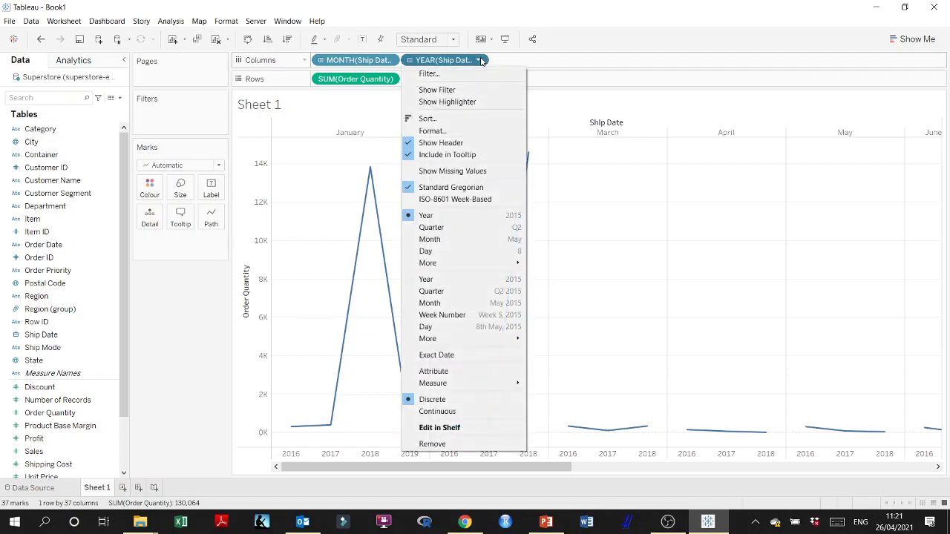
click(454, 280)
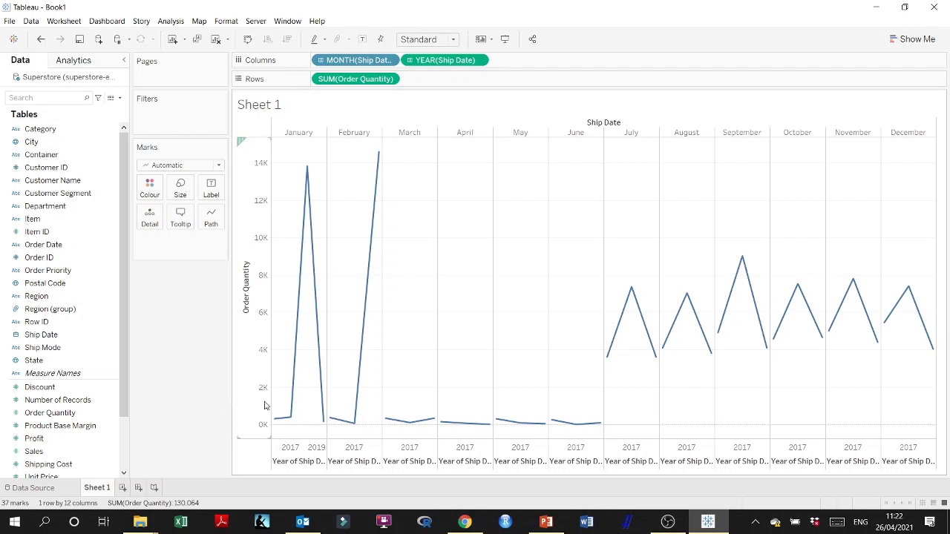
click(478, 61)
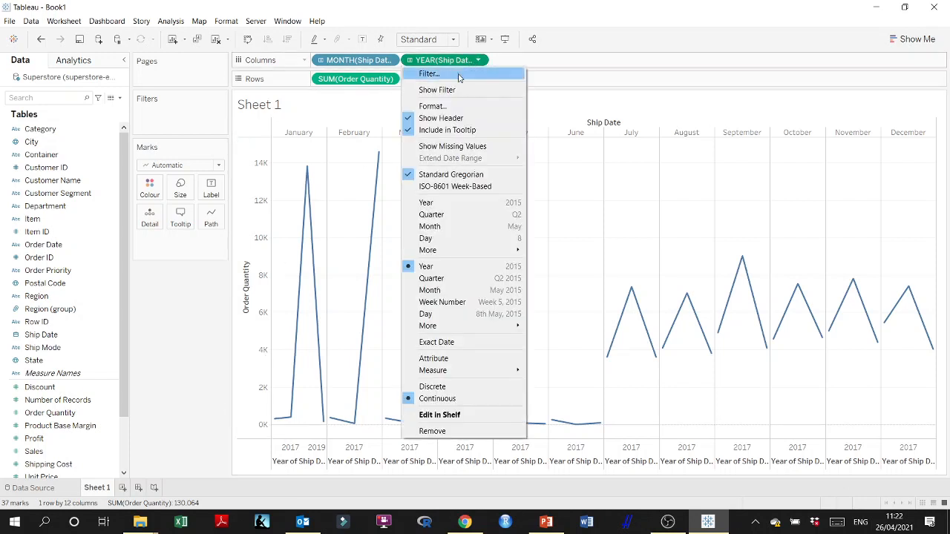
click(426, 204)
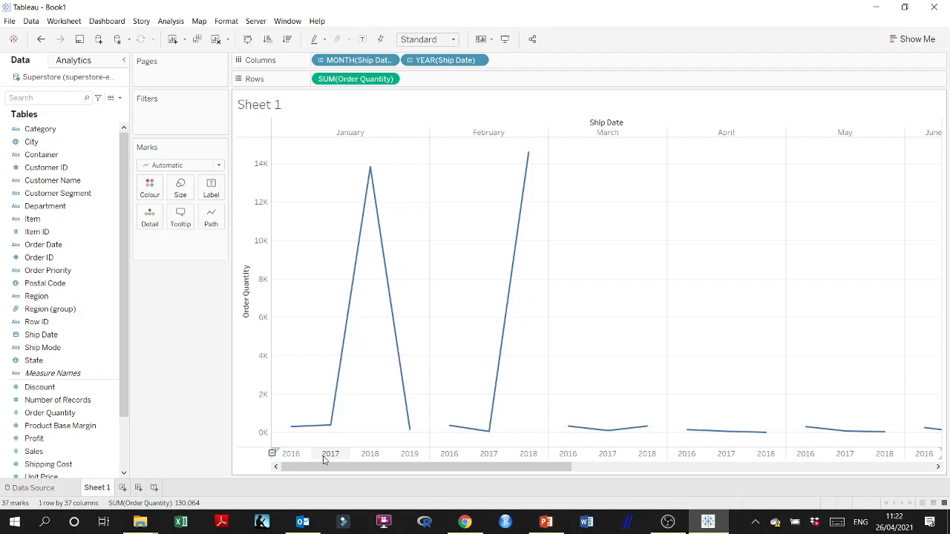
Reorder the year headers within each month so that 2017 follows 2018, and undo the reordering
drag(326, 458, 383, 455)
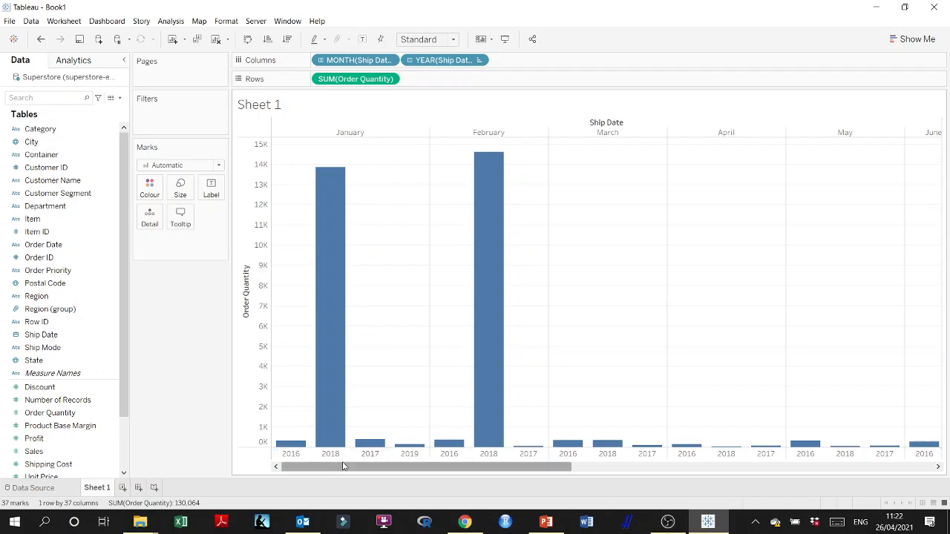
click(219, 166)
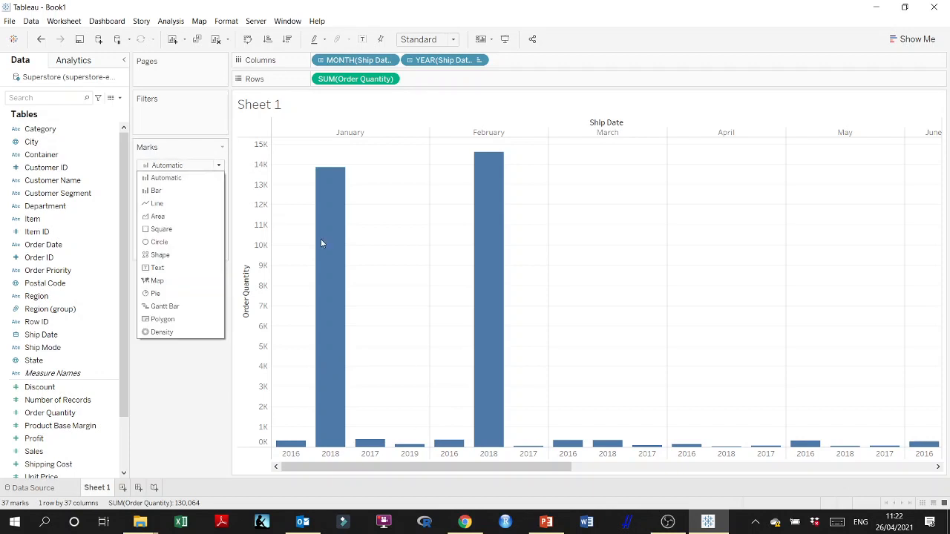
click(341, 248)
key(ctrl+z)
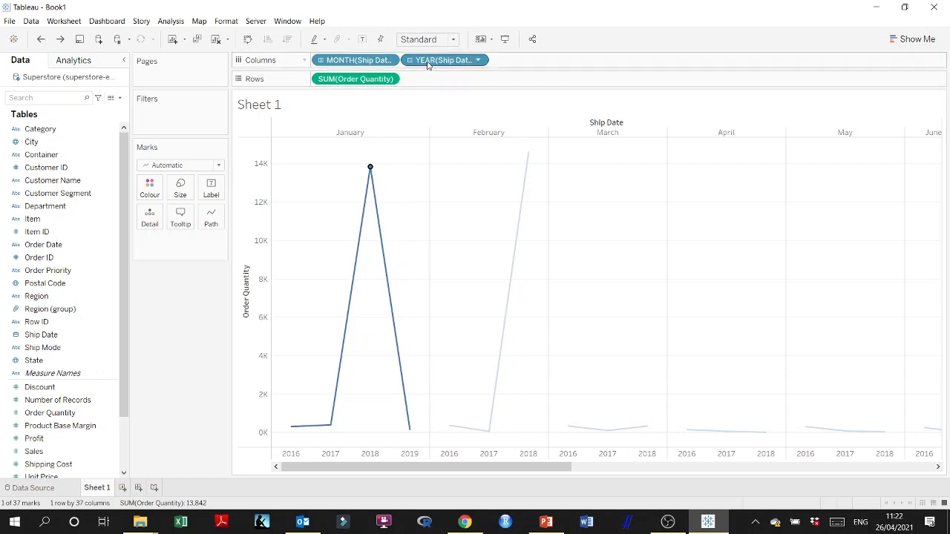
Set the mark type to Bar, and try the 2018 header ahead of 2016 before returning it to follow 2017
click(498, 63)
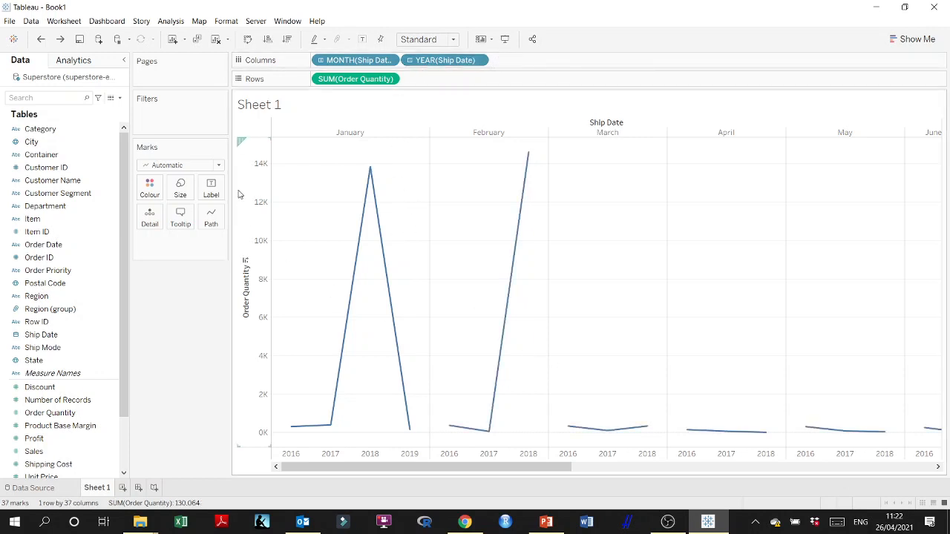
click(216, 165)
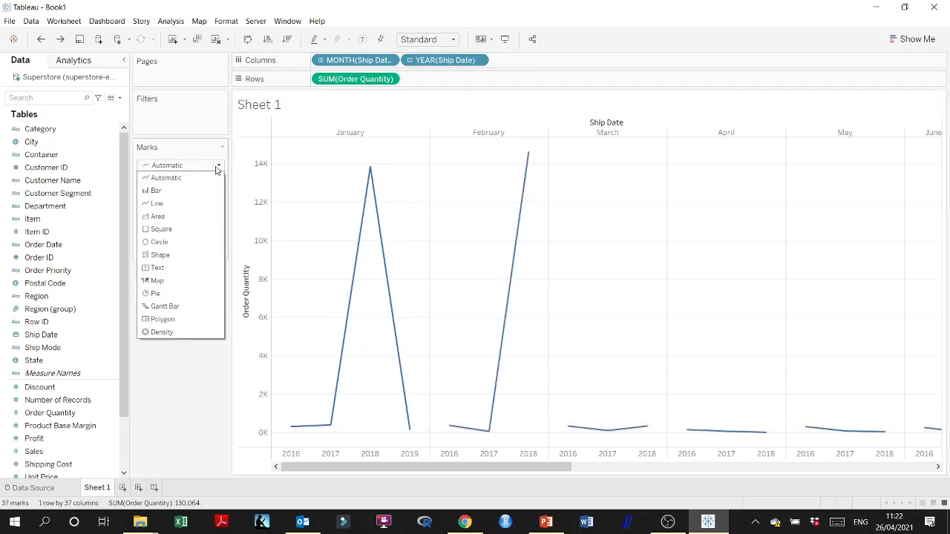
click(172, 193)
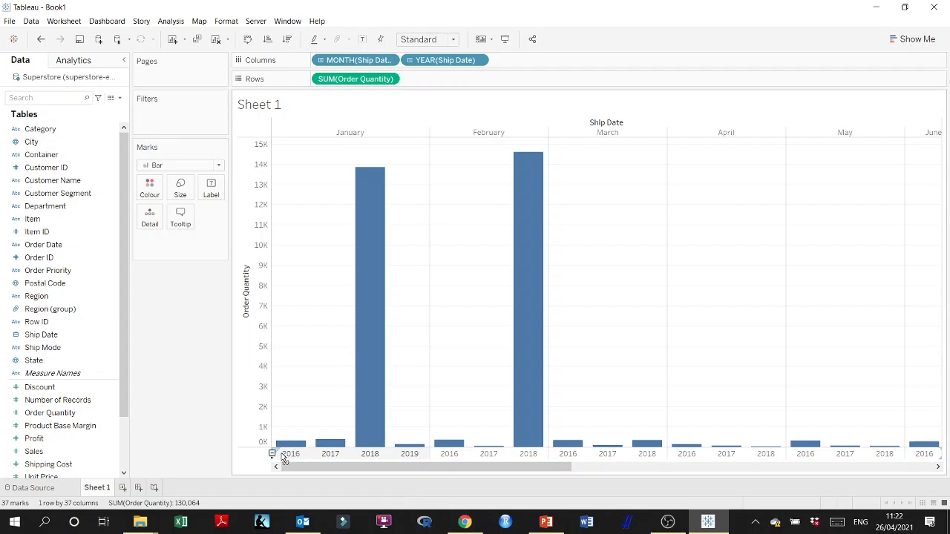
drag(282, 455, 284, 457)
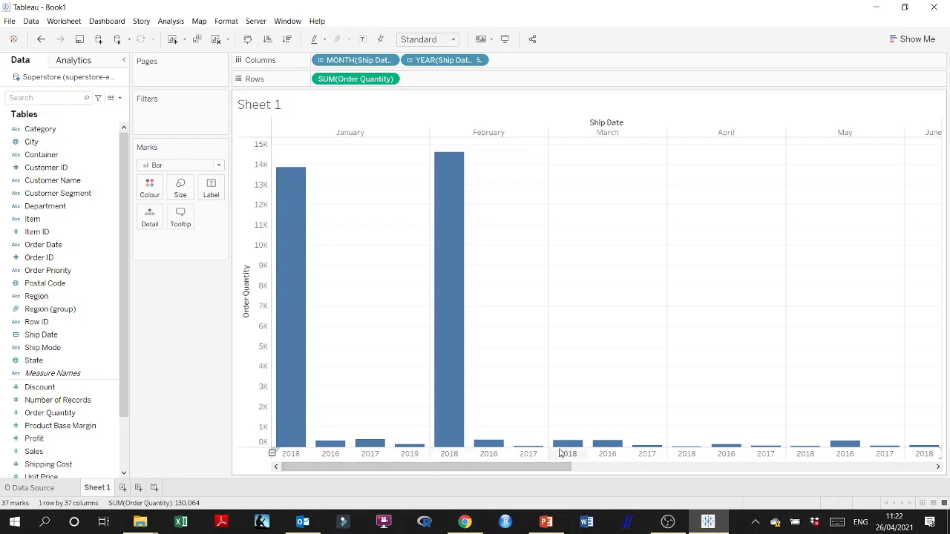
drag(568, 453, 649, 455)
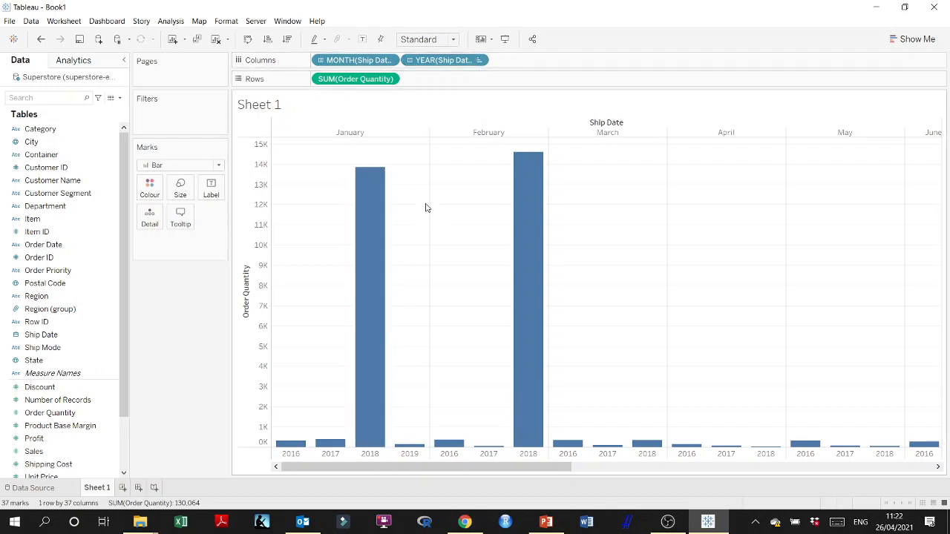
Change the Ship Date year on columns to the continuous Year option and set the mark type to Line
click(478, 60)
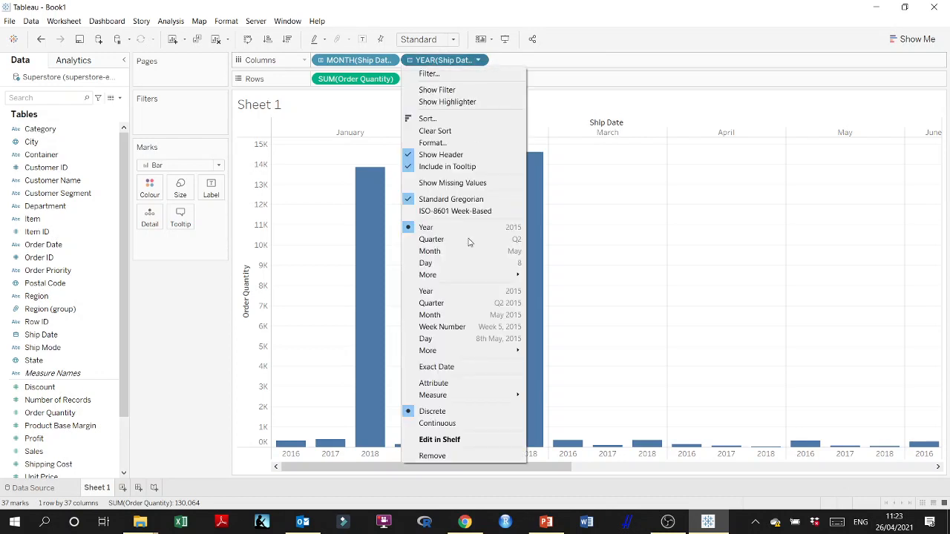
click(446, 295)
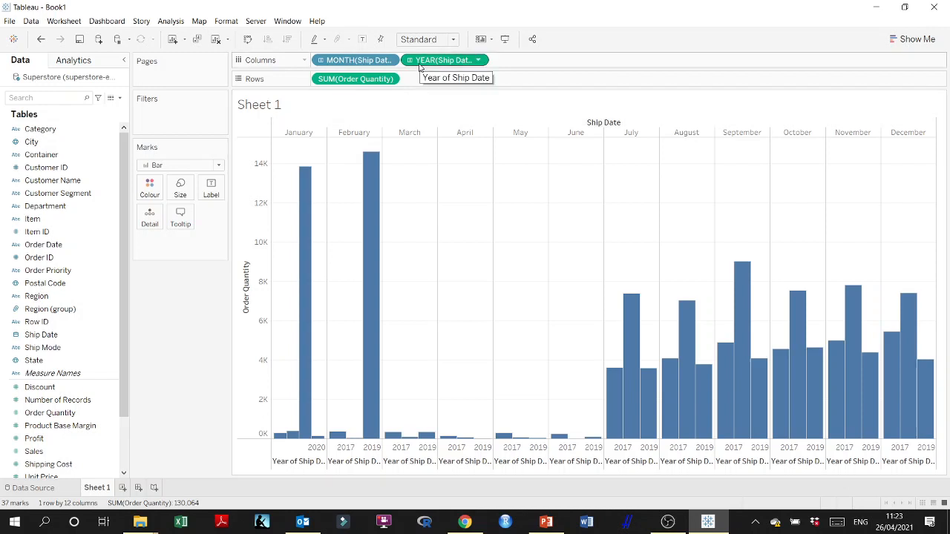
click(219, 165)
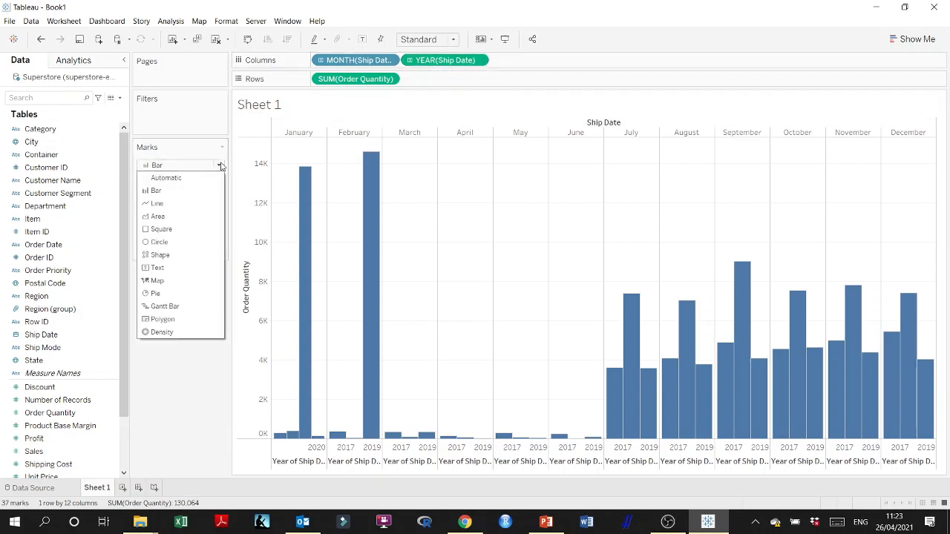
click(177, 205)
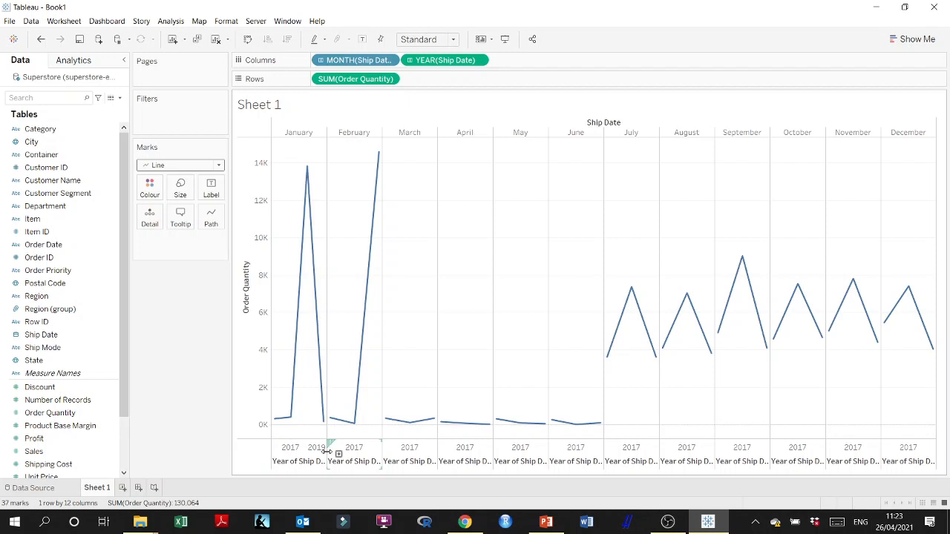
Widen the month panes of the line chart and select the year axis under January
drag(326, 454, 418, 458)
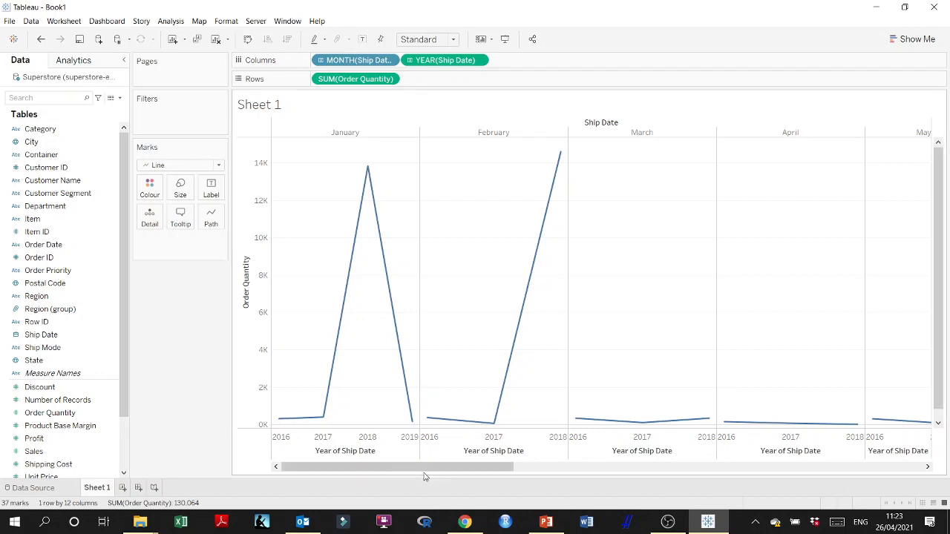
mouse_move(424, 469)
mouse_down()
mouse_move(824, 471)
mouse_move(419, 484)
mouse_up()
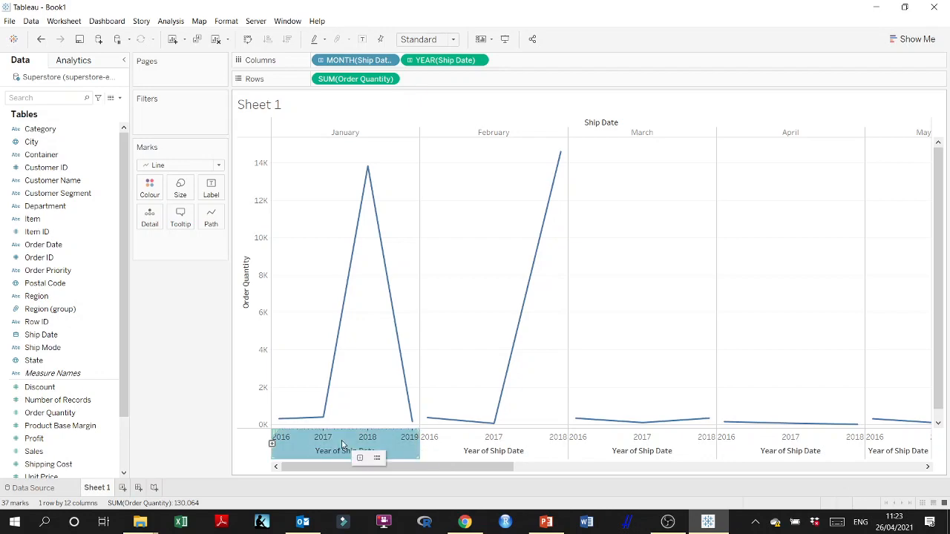
Return to the PowerPoint slide show and review the slides on moving the September and December headers to the beginning
click(876, 7)
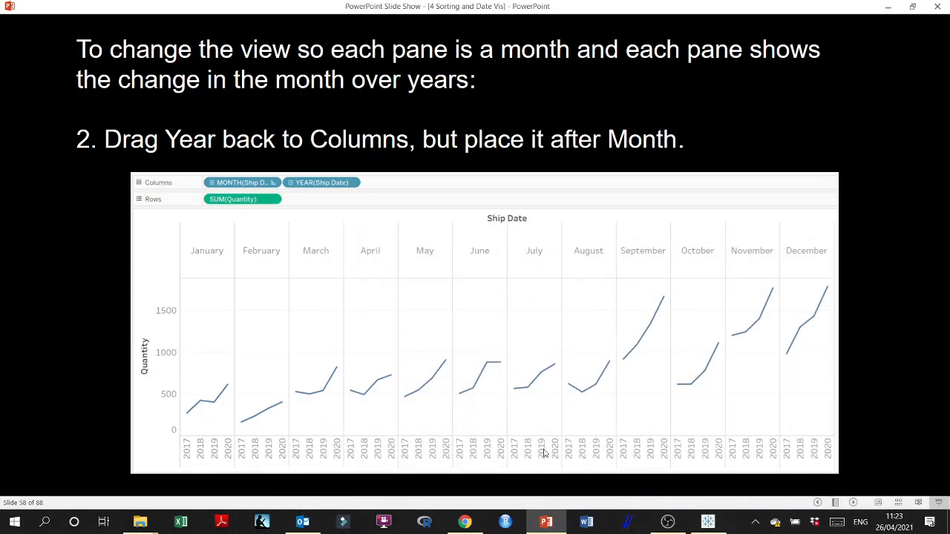
click(535, 254)
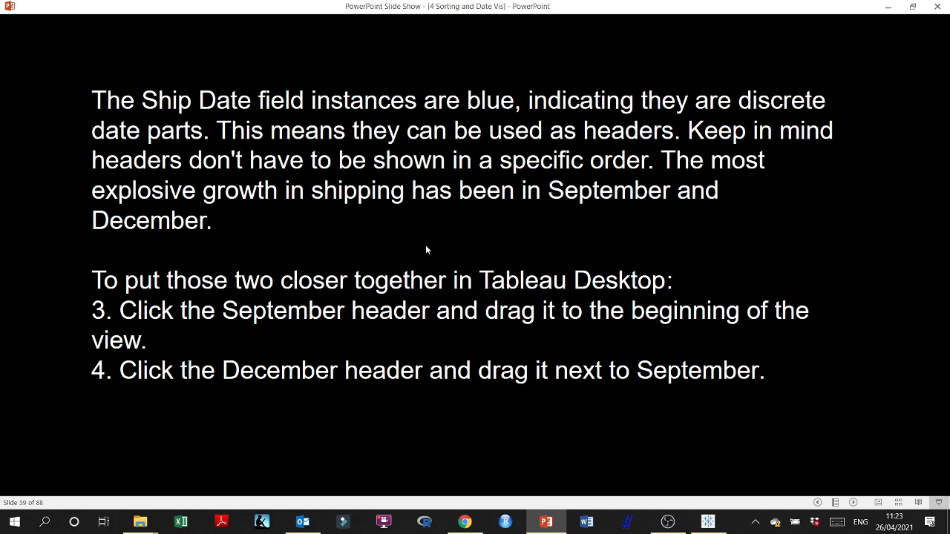
click(411, 171)
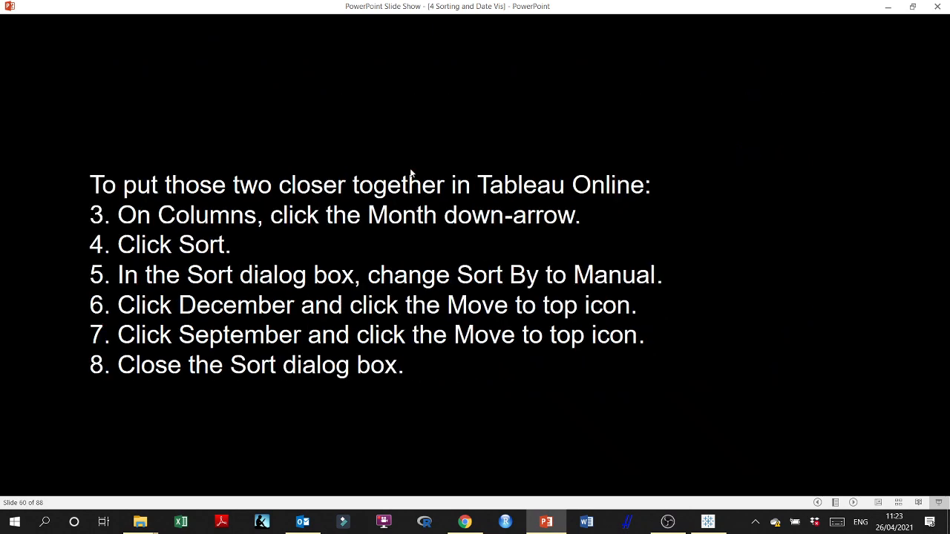
click(410, 172)
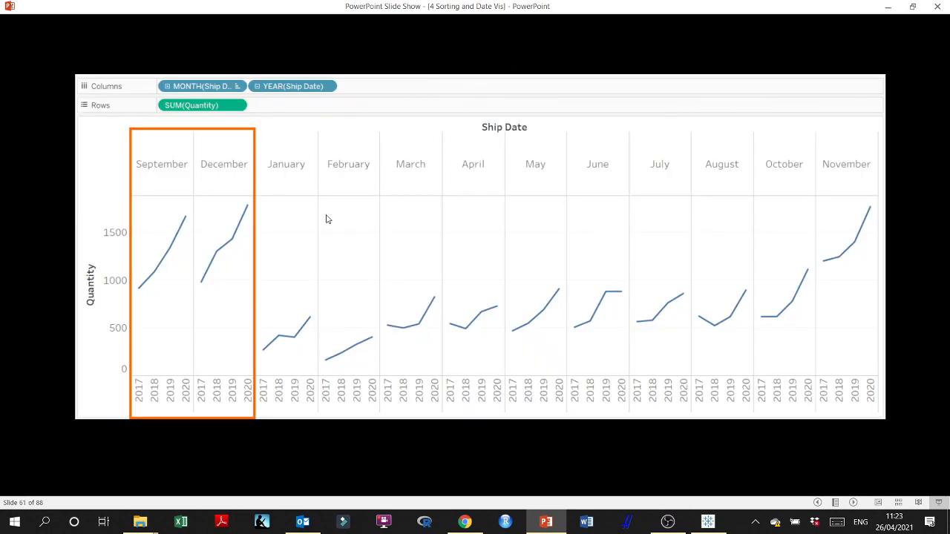
click(490, 183)
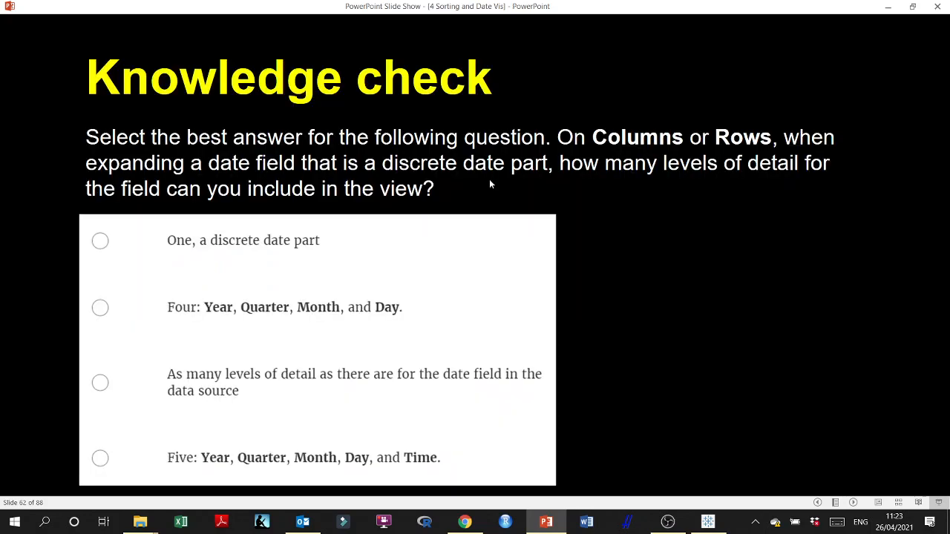
scroll(489, 179, up, 1)
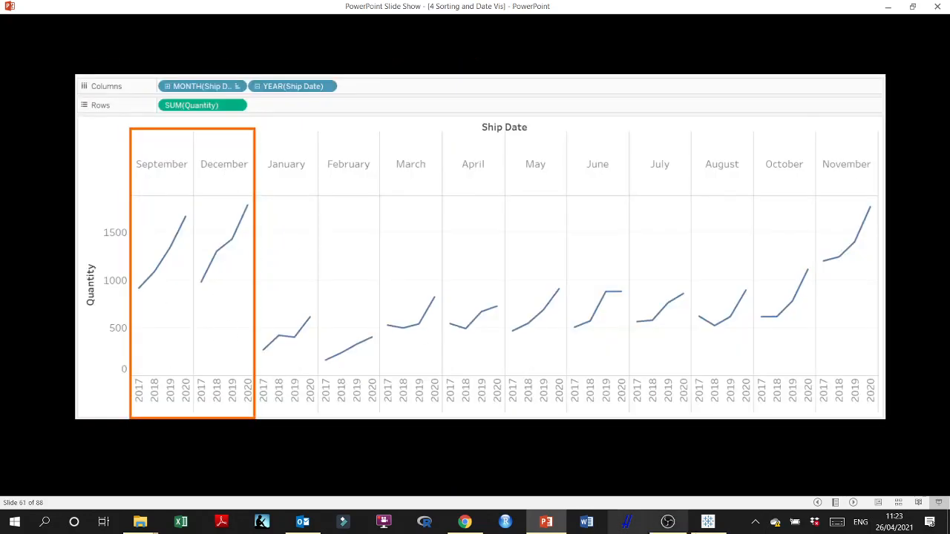
Switch to Tableau and move the February header ahead of January
click(708, 522)
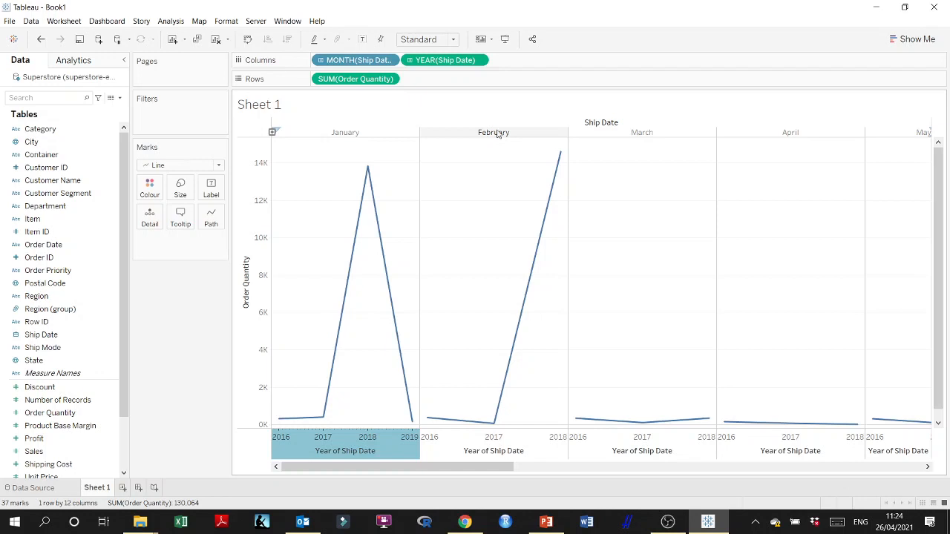
drag(502, 134, 298, 137)
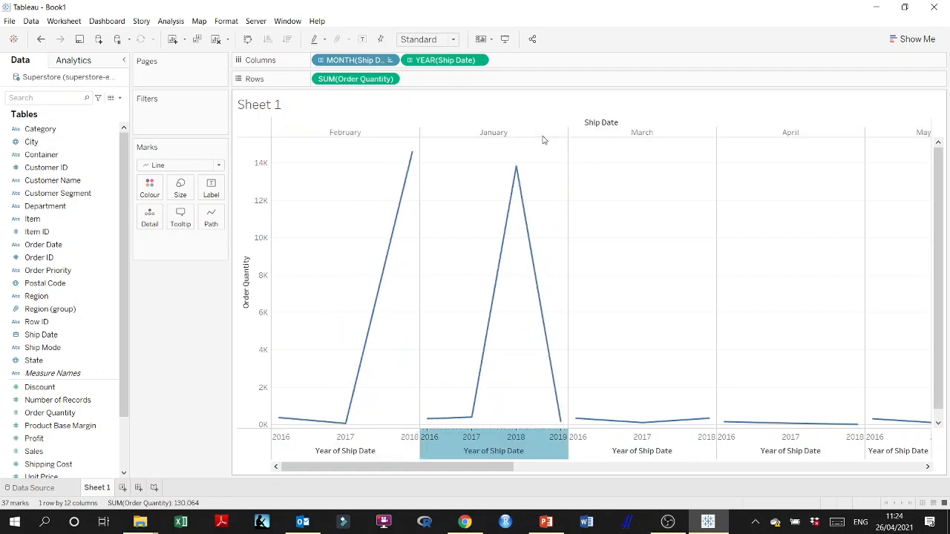
Move the March header between February and January, and select the April header
click(642, 136)
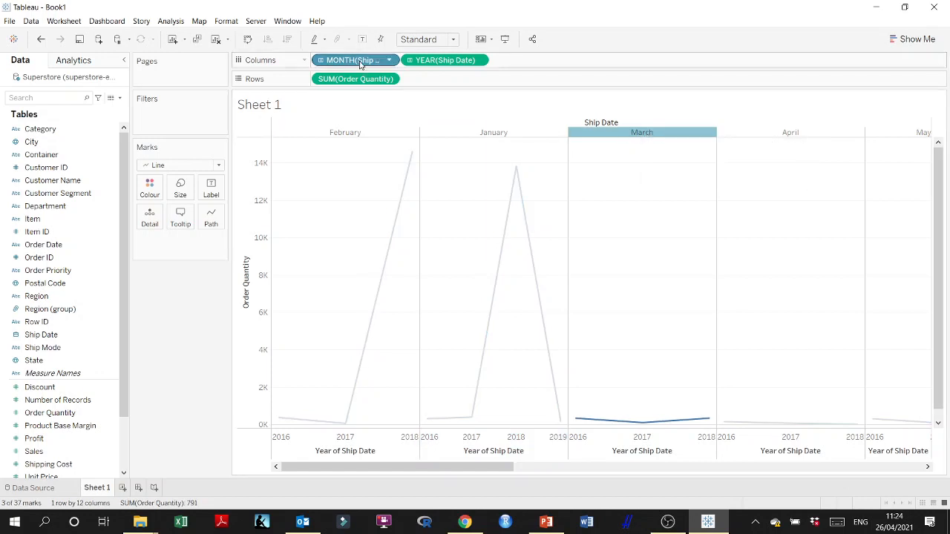
click(664, 140)
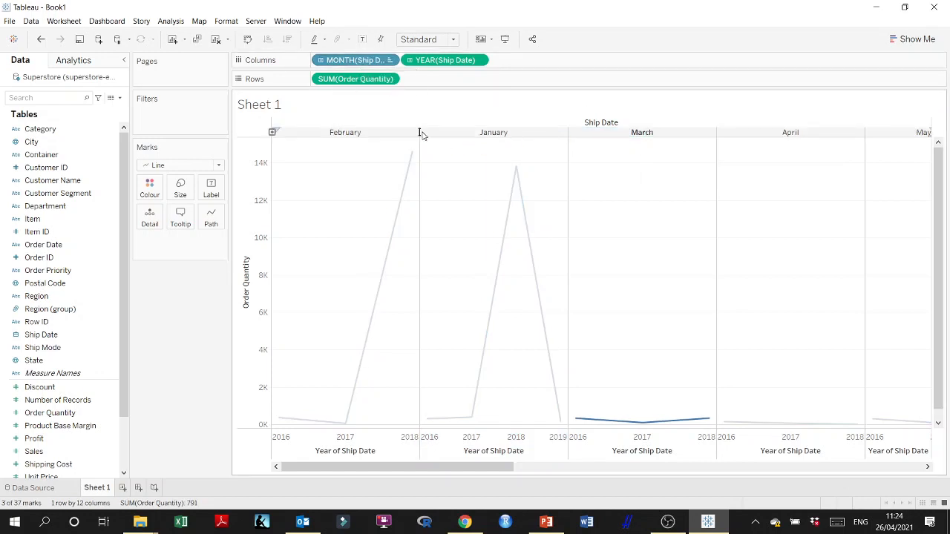
drag(420, 134, 420, 134)
click(806, 136)
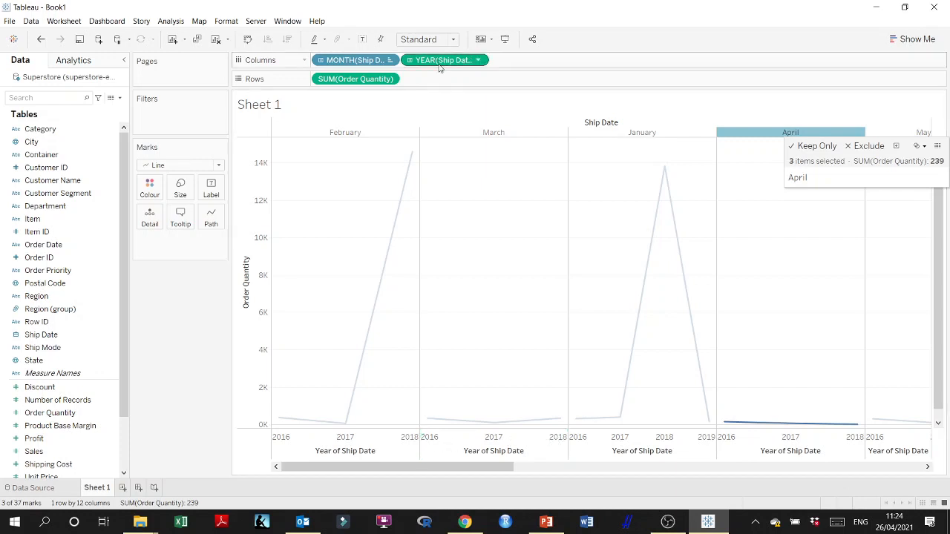
Move the January header ahead of February so the month panes start in calendar order
click(643, 132)
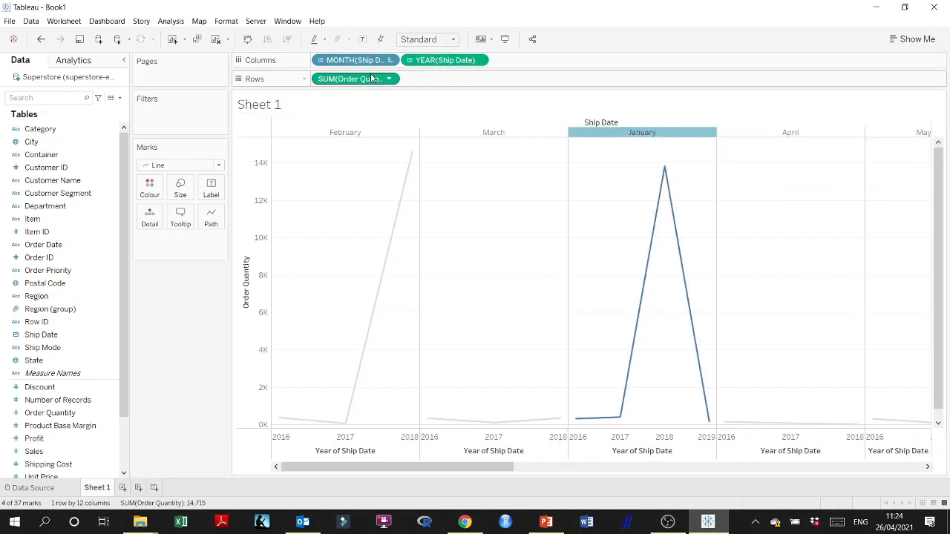
click(649, 135)
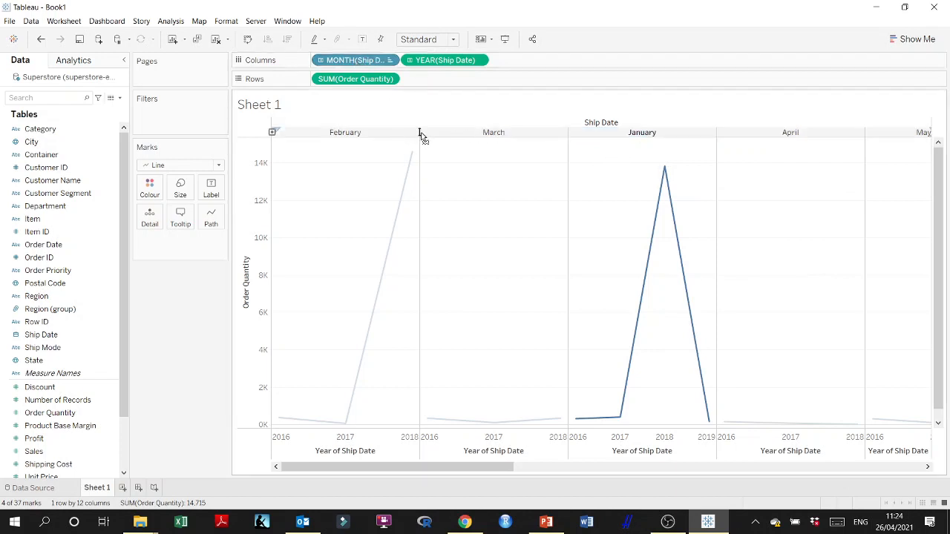
drag(420, 136, 421, 134)
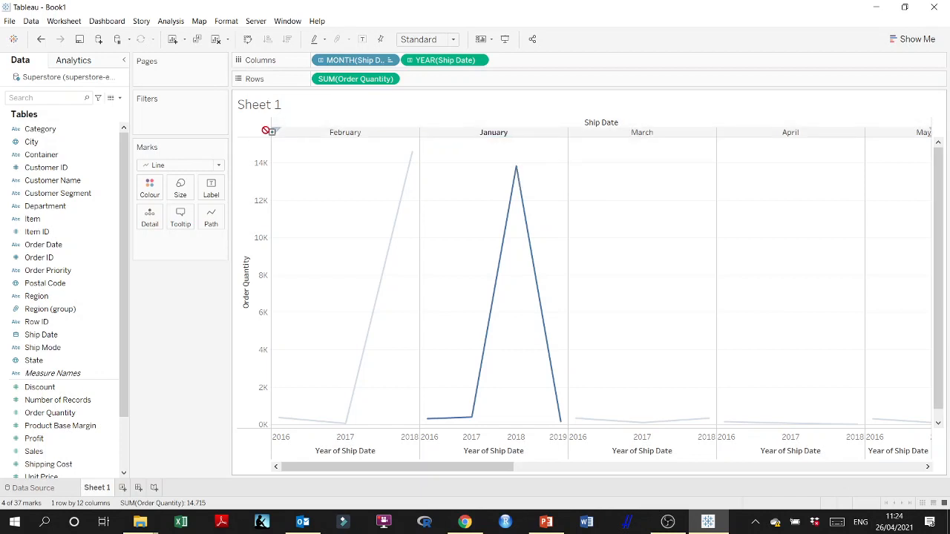
drag(279, 131, 282, 132)
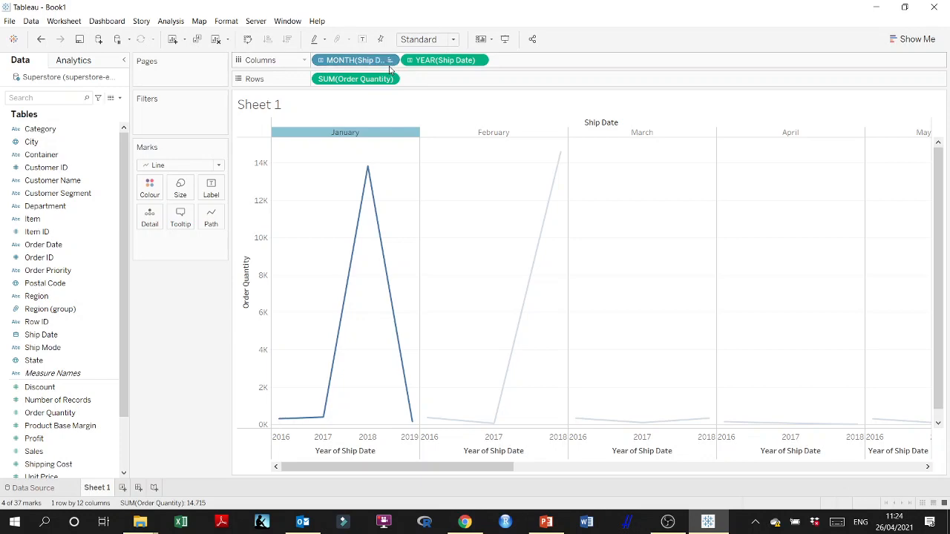
Return to the PowerPoint slide show and advance to the knowledge check on expanding a discrete date part
click(876, 6)
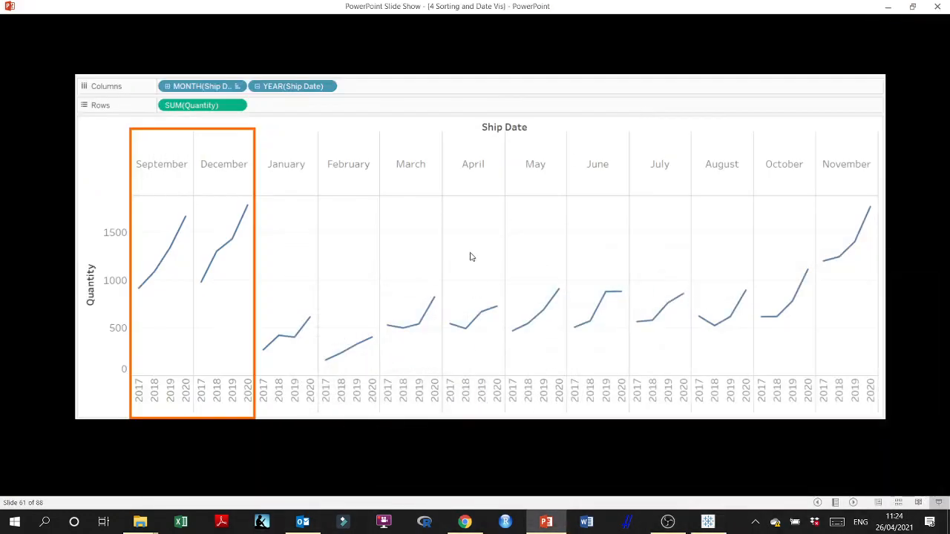
click(466, 383)
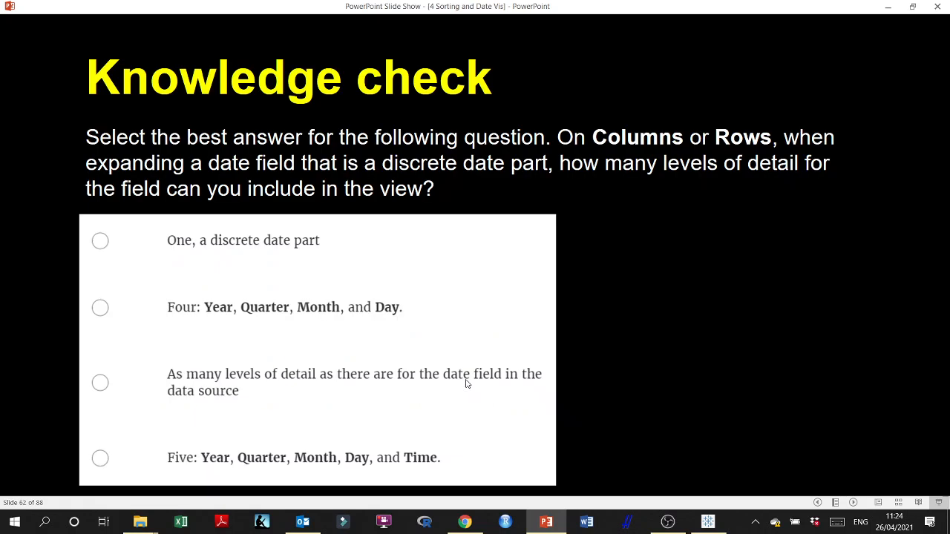